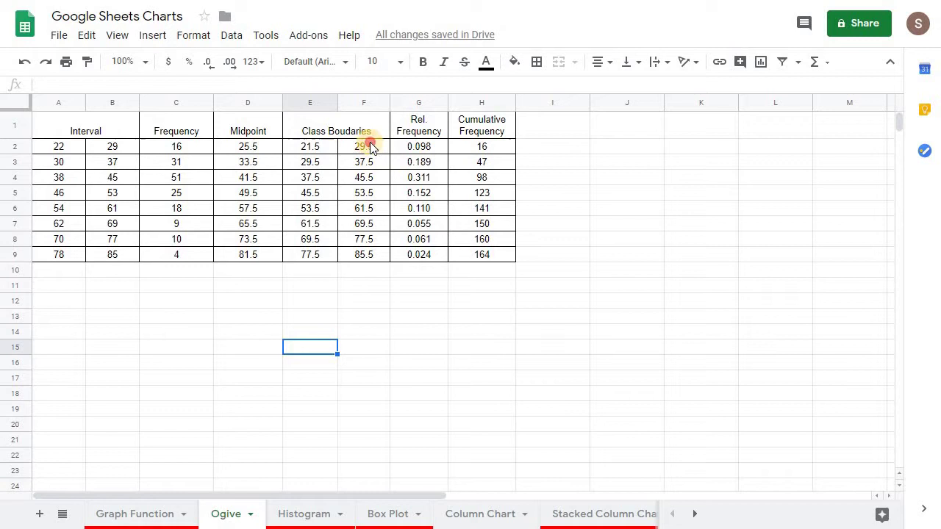
# Copy the upper class boundaries F2:F9 into A12:A19
pyautogui.moveTo(370, 145); pyautogui.dragTo(369, 254)
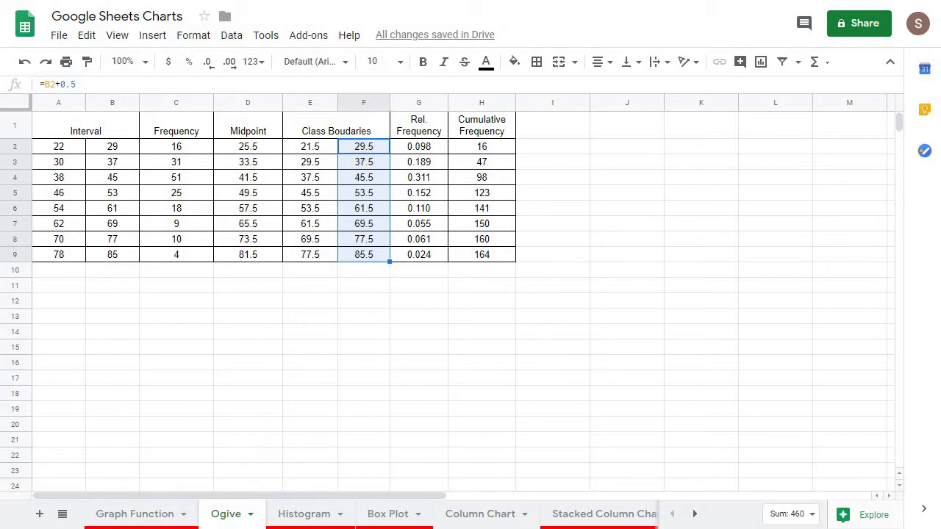
pyautogui.click(553, 316)
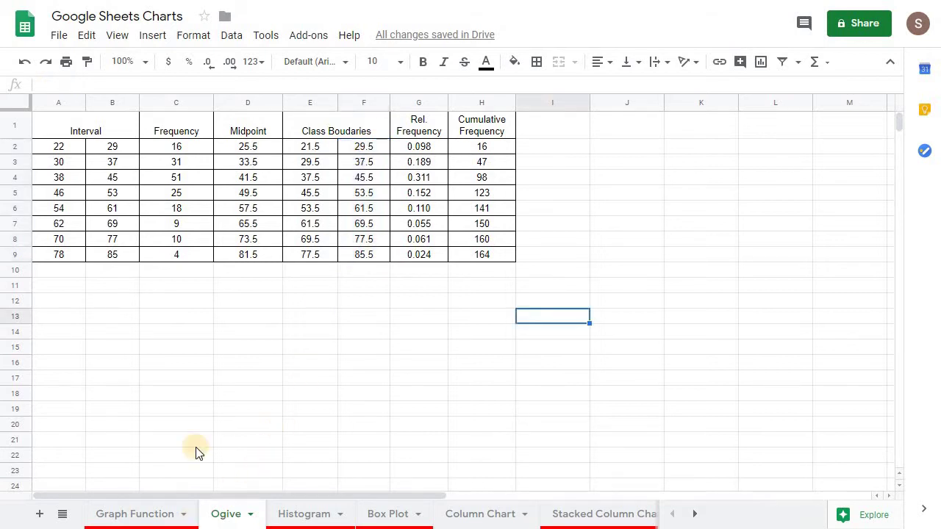
pyautogui.click(368, 148)
pyautogui.moveTo(368, 148); pyautogui.dragTo(366, 259)
pyautogui.hotkey('ctrl', 'c')
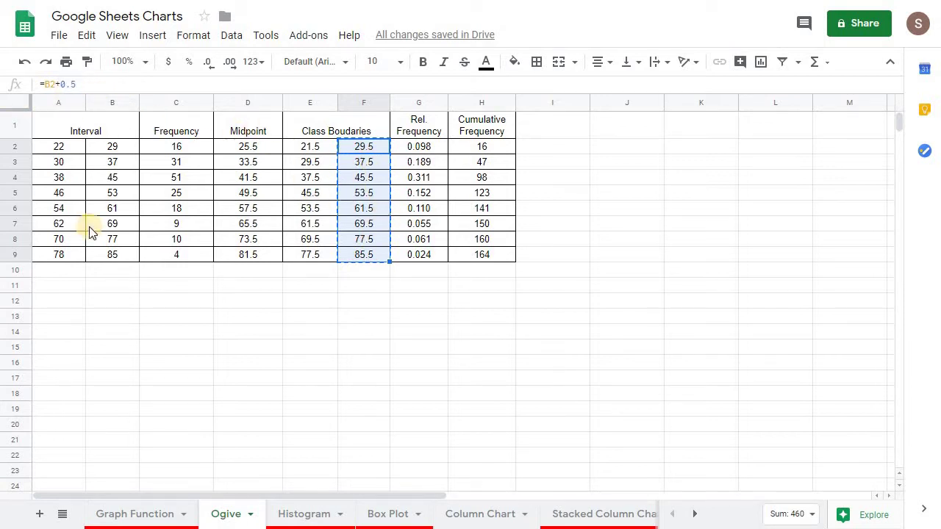
pyautogui.click(73, 285)
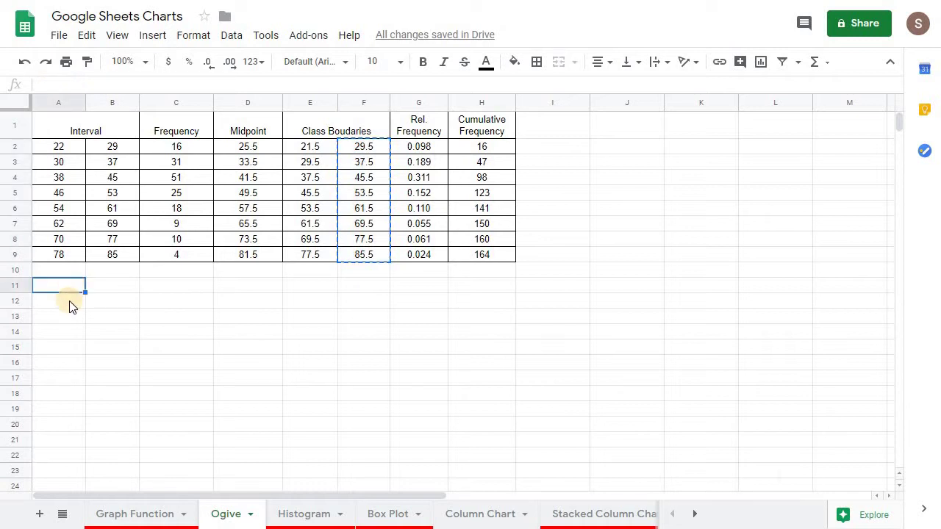
pyautogui.click(72, 301)
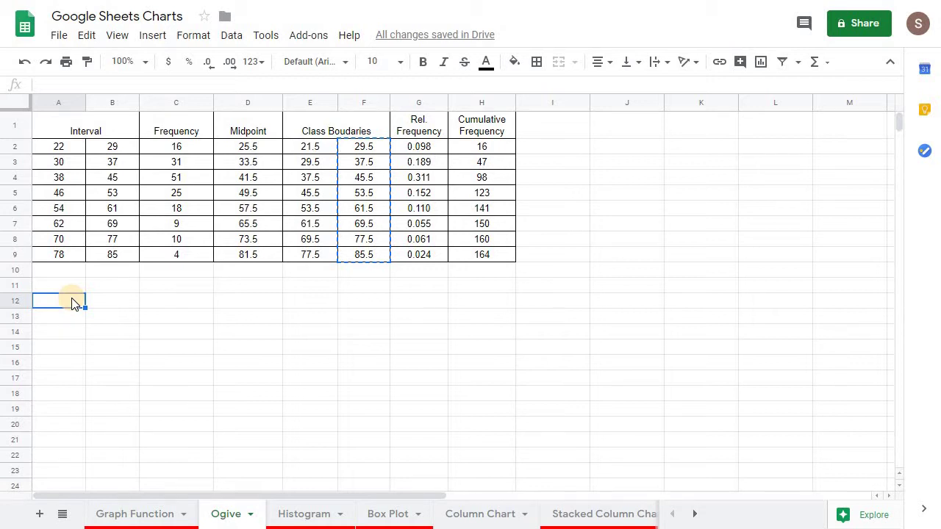
pyautogui.hotkey('ctrl', 'v')
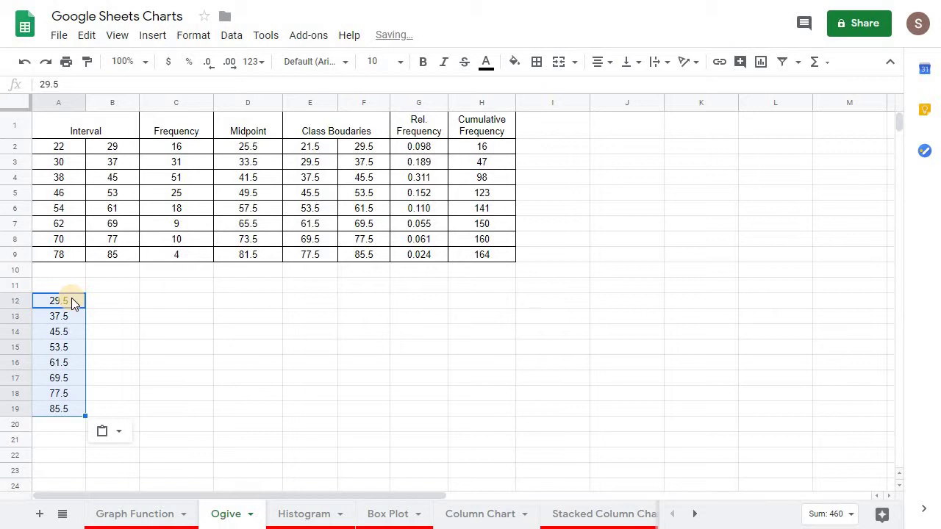
pyautogui.click(71, 301)
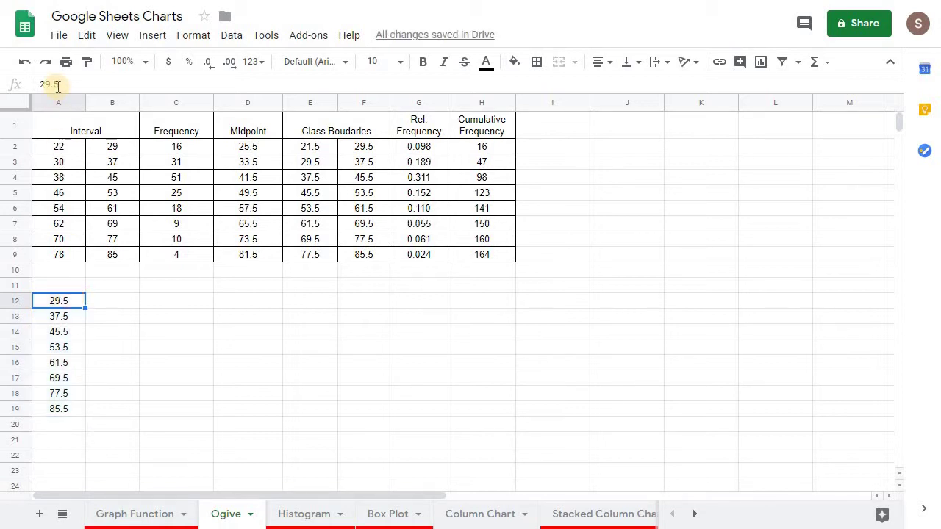
# Copy the cumulative frequencies H2:H9 into B12:B19 and select the new A12:B19 block
pyautogui.click(499, 150)
pyautogui.moveTo(497, 150); pyautogui.dragTo(495, 255)
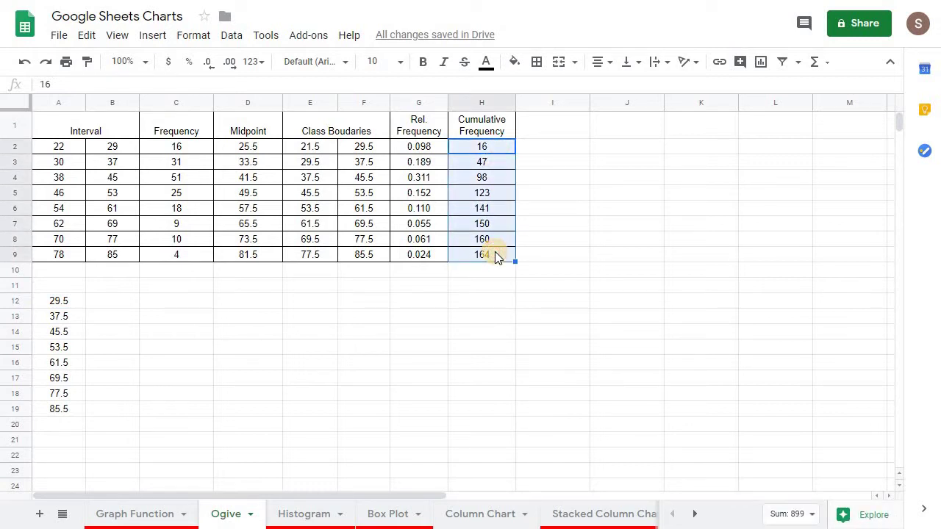
pyautogui.hotkey('ctrl', 'c')
pyautogui.click(111, 300)
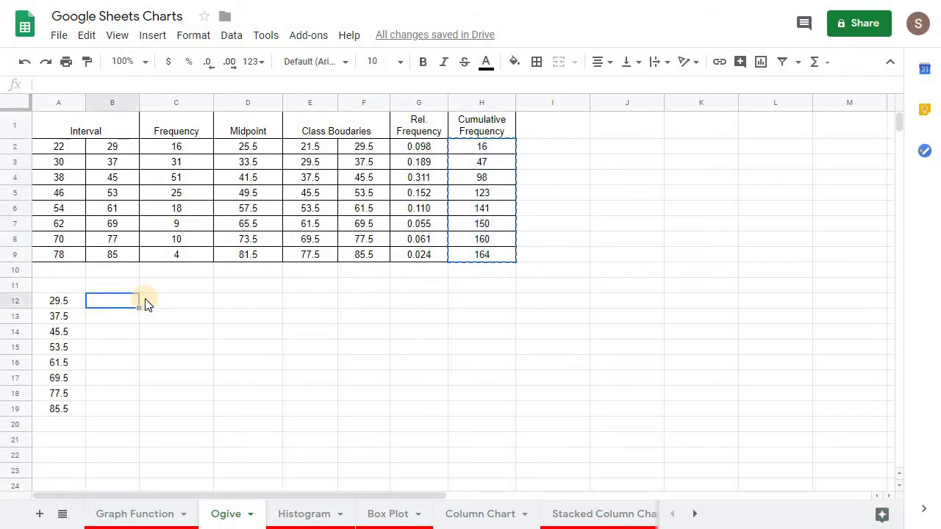
pyautogui.hotkey('ctrl', 'v')
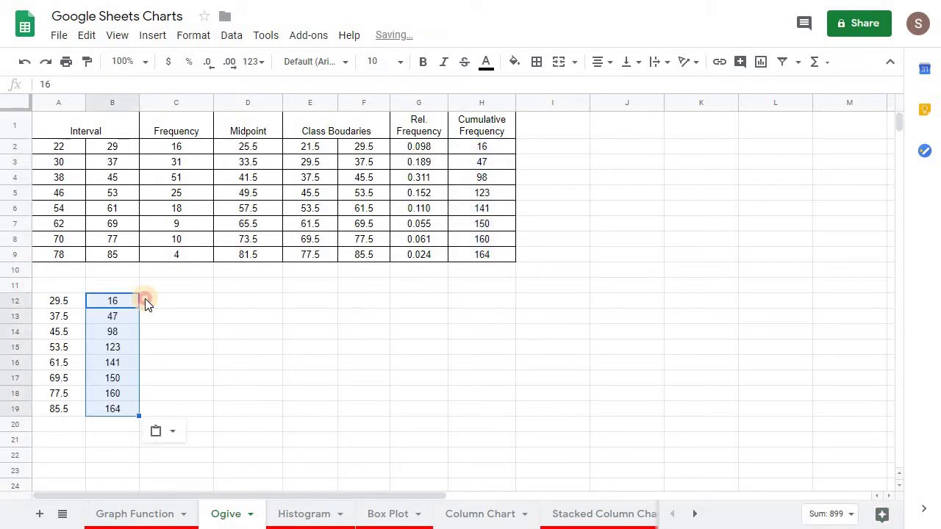
pyautogui.click(145, 299)
pyautogui.moveTo(64, 302); pyautogui.dragTo(109, 405)
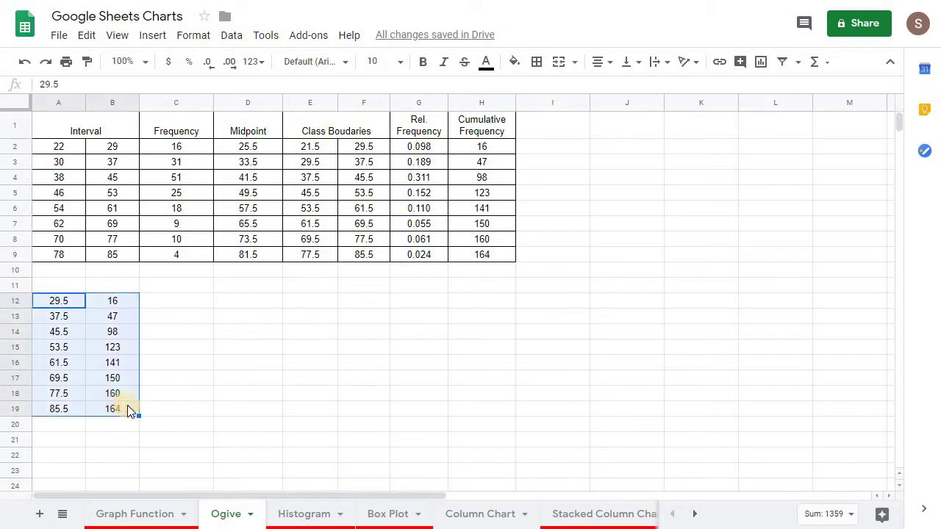
# Enter 21.5 in A11 and 0 in B11 as the ogive's starting point
pyautogui.click(70, 283)
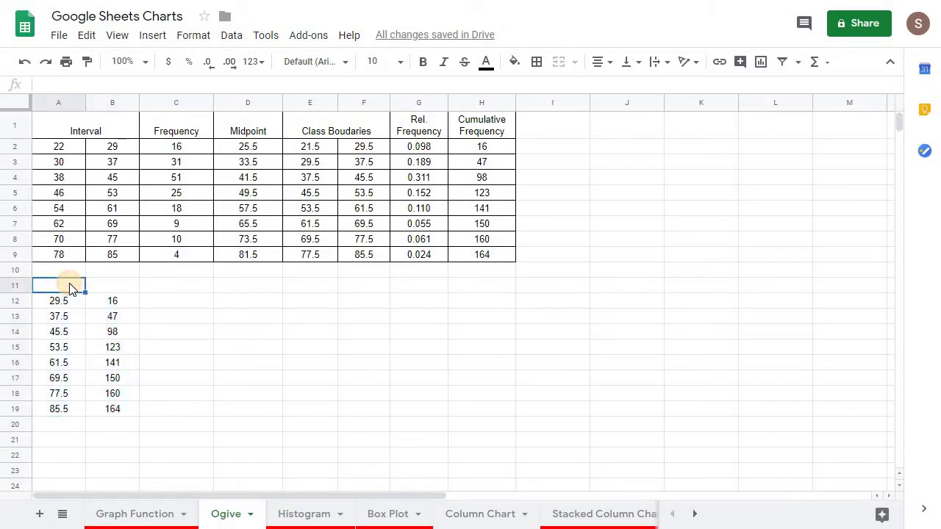
pyautogui.click(314, 147)
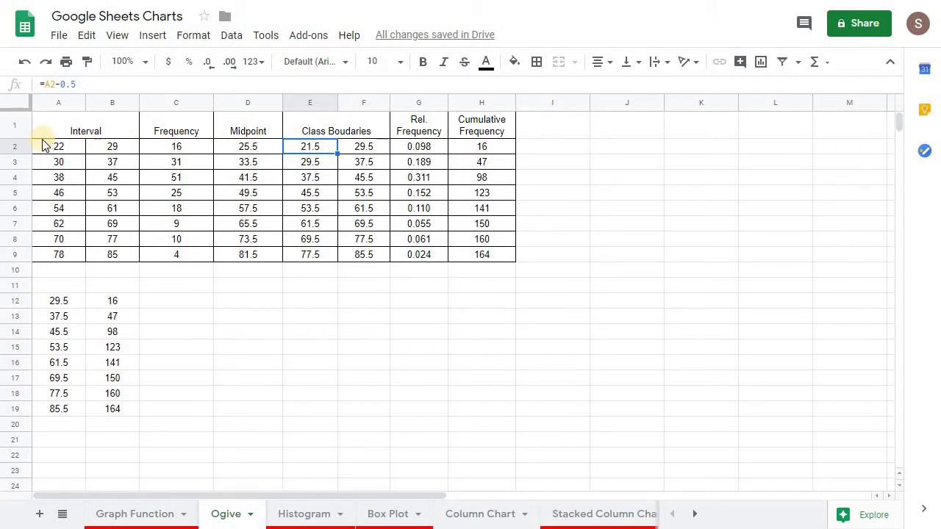
pyautogui.click(64, 286)
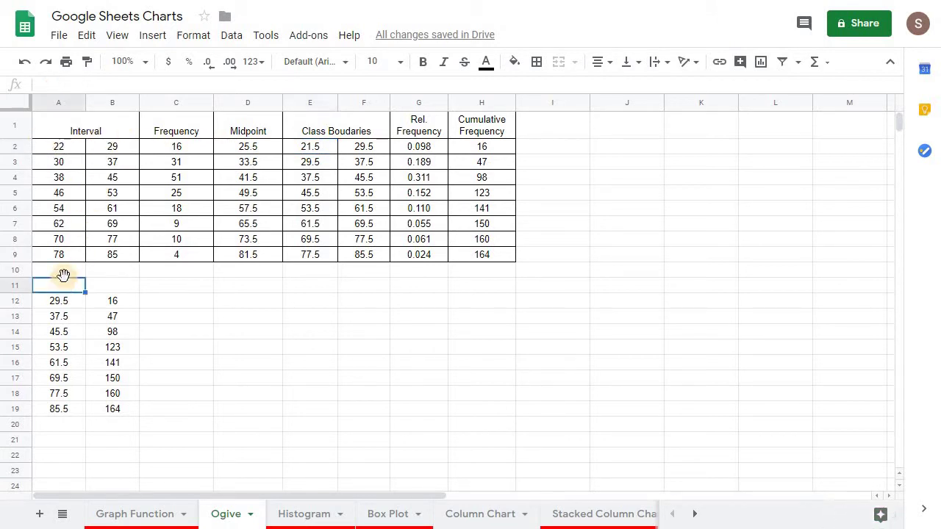
pyautogui.write('21.5')
pyautogui.press('Tab')
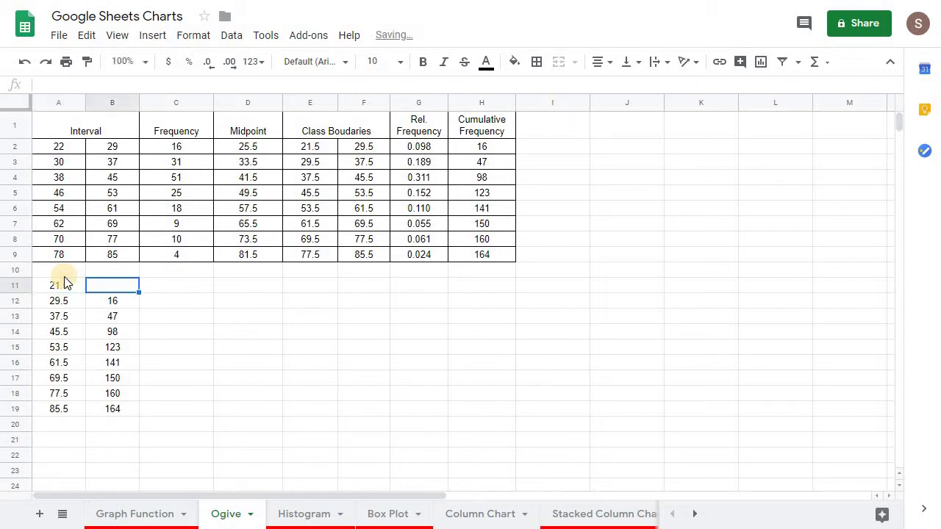
pyautogui.write('0')
pyautogui.press('Return')
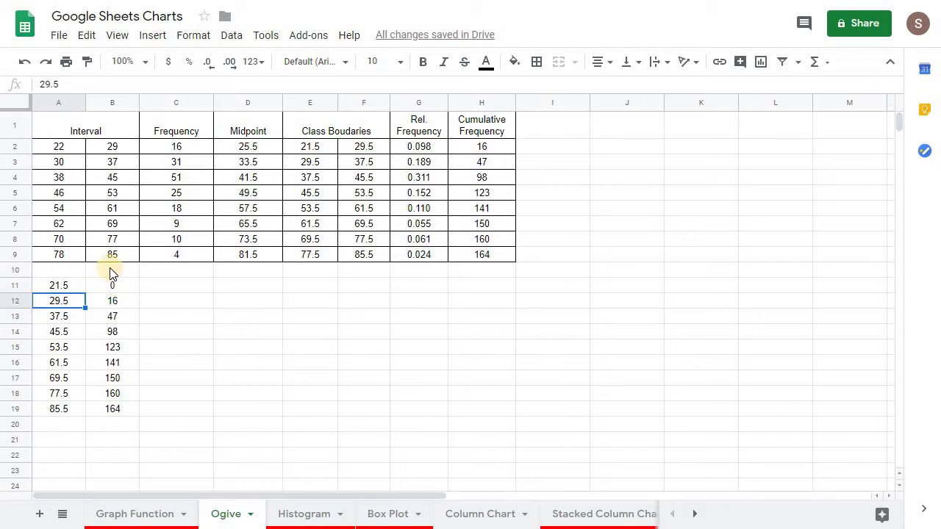
# Insert a chart from A11:B19, keeping Line chart as the chart type
pyautogui.moveTo(63, 291); pyautogui.dragTo(117, 406)
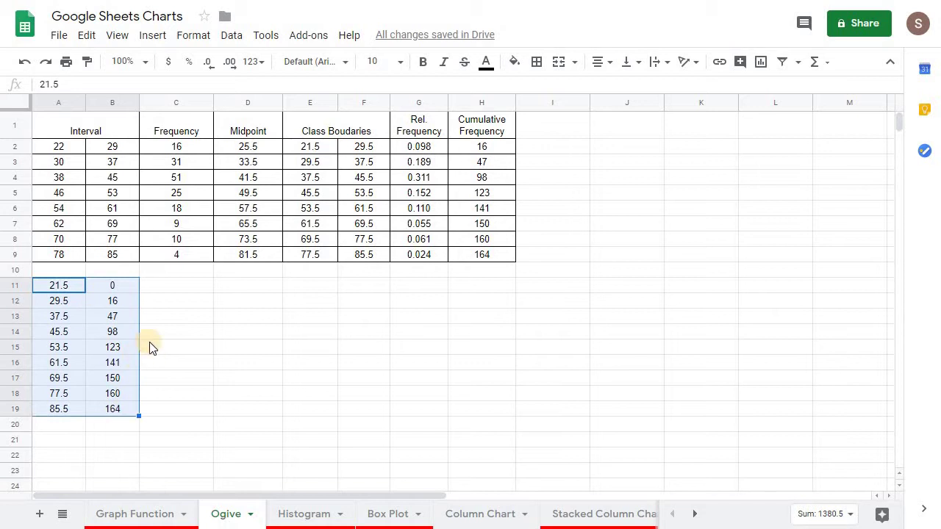
pyautogui.click(155, 37)
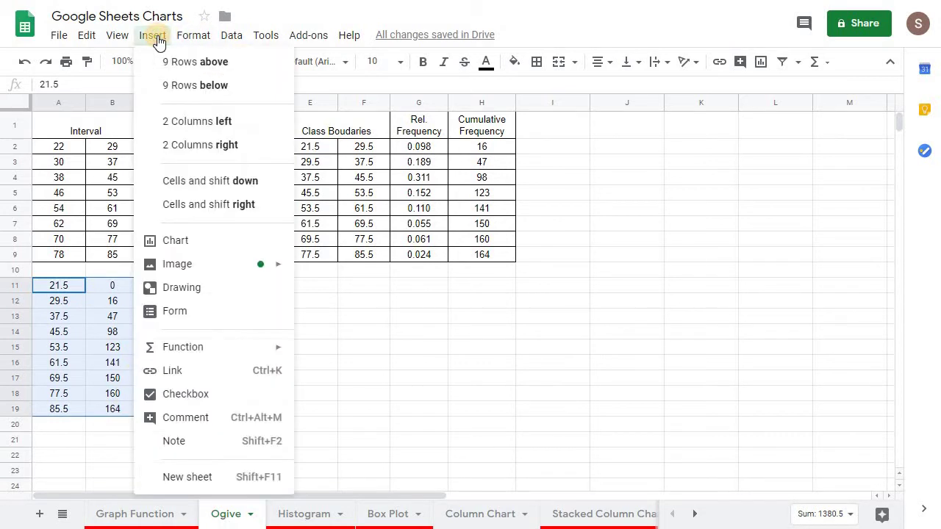
pyautogui.click(184, 242)
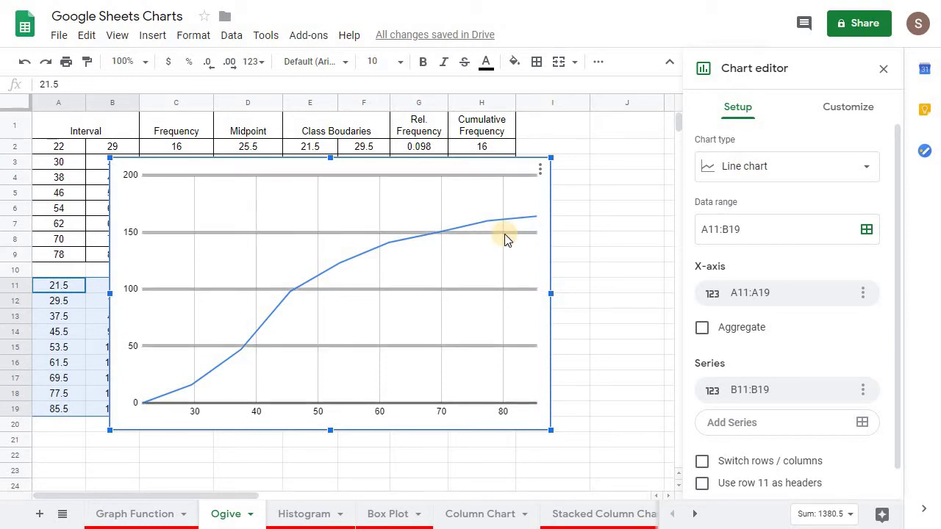
pyautogui.click(871, 172)
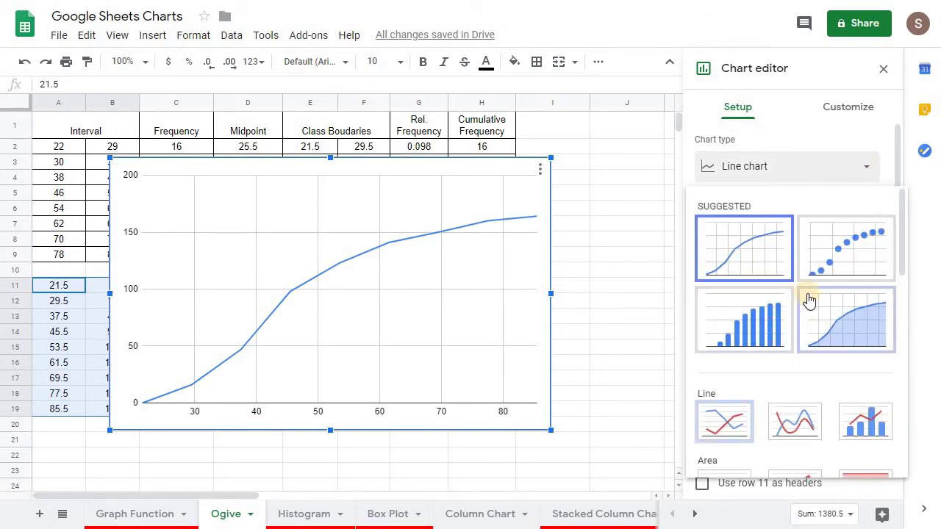
pyautogui.click(866, 167)
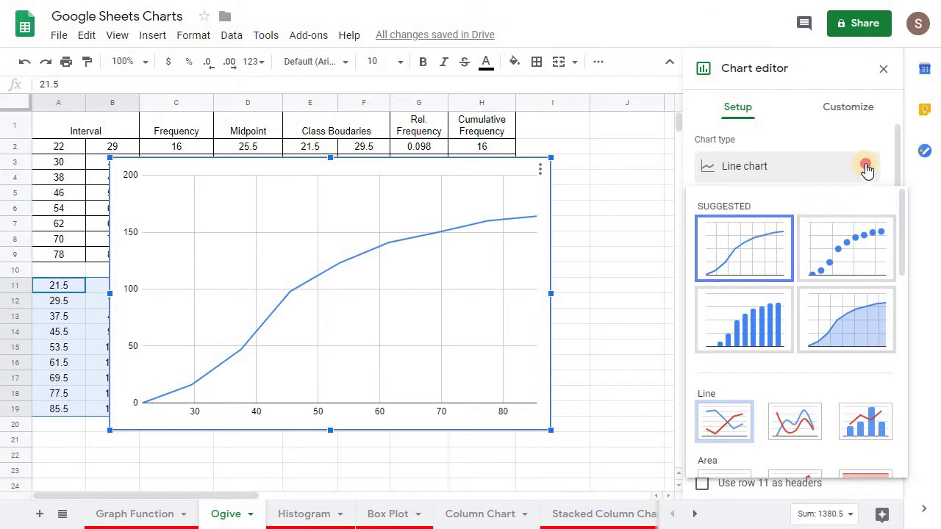
pyautogui.click(867, 170)
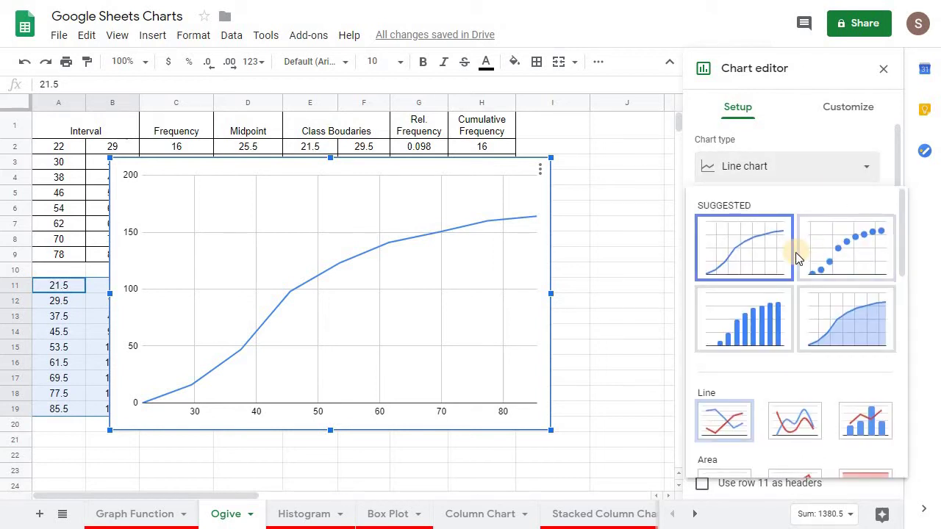
pyautogui.scroll(-2, 792, 254)
pyautogui.scroll(-7, 764, 356)
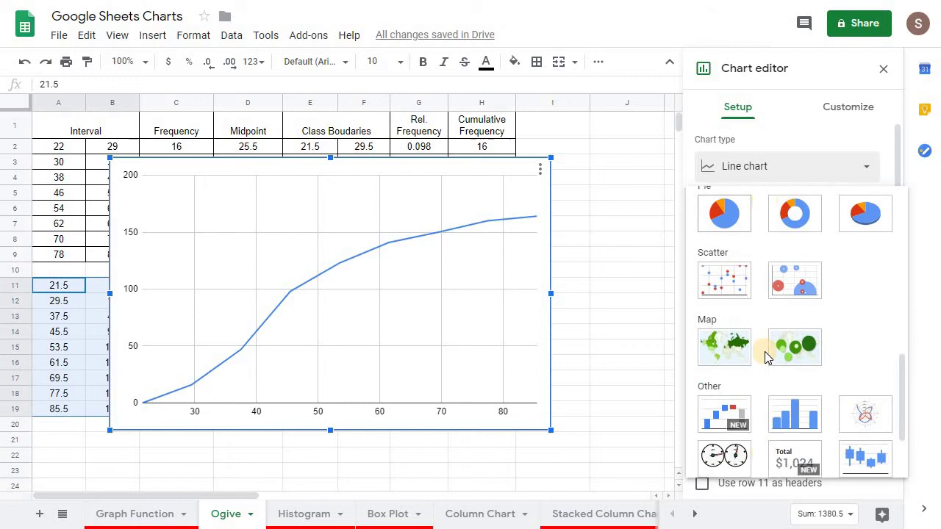
pyautogui.scroll(10, 764, 353)
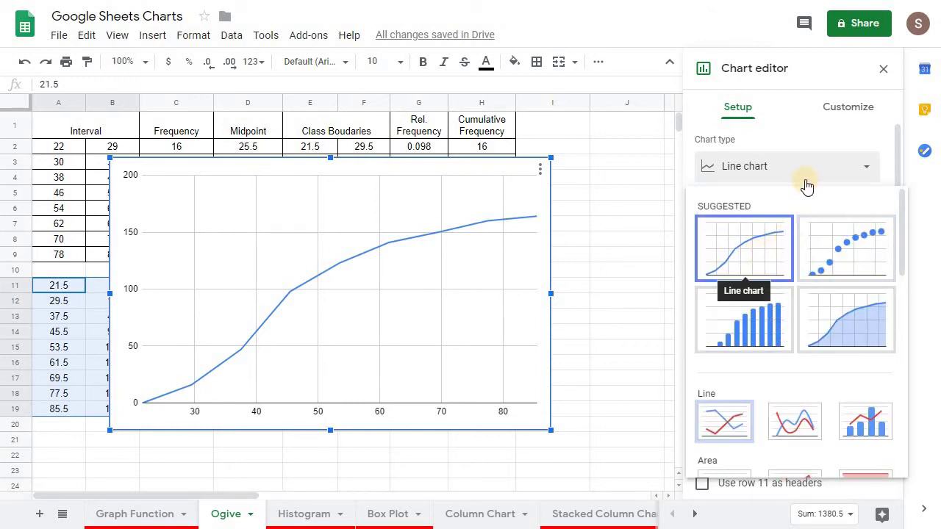
pyautogui.click(873, 169)
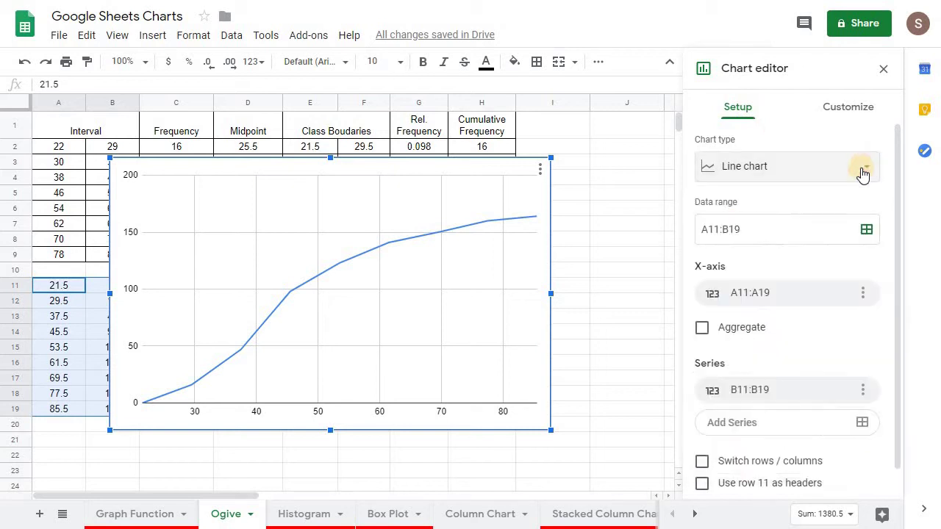
pyautogui.scroll(-1, 835, 215)
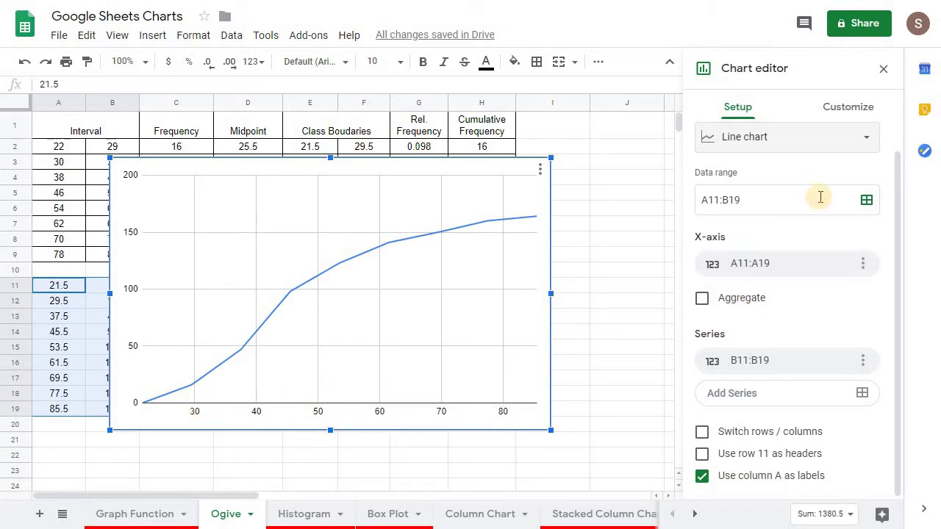
# Move the chart right of the data and give it a grey background and red border
pyautogui.click(854, 109)
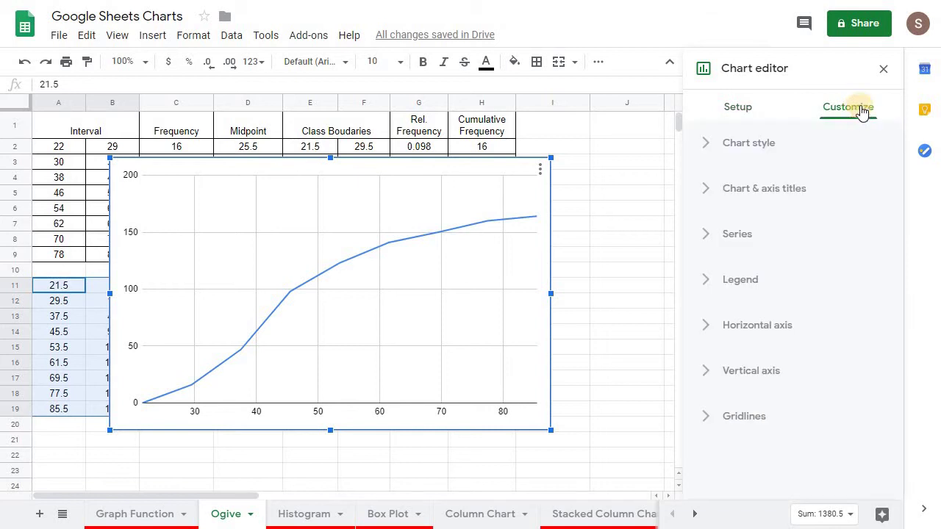
pyautogui.click(705, 144)
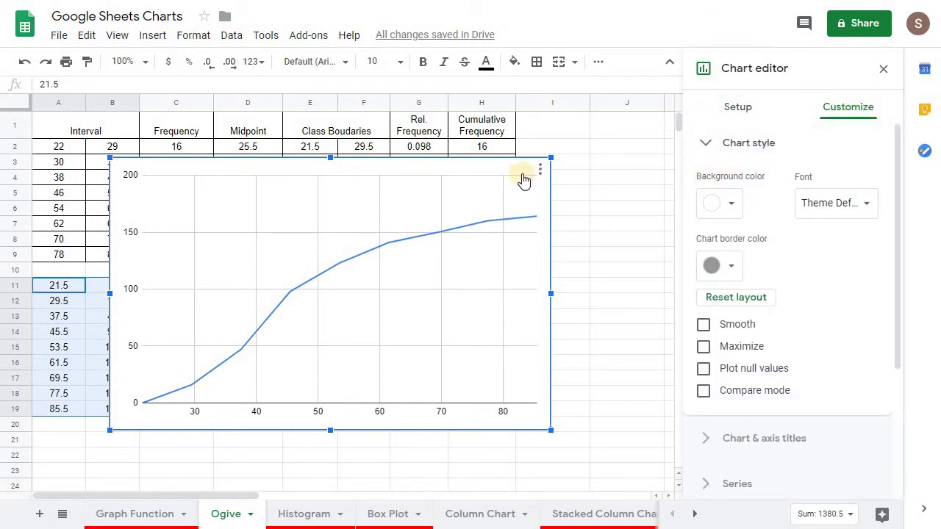
pyautogui.moveTo(433, 176); pyautogui.dragTo(455, 184)
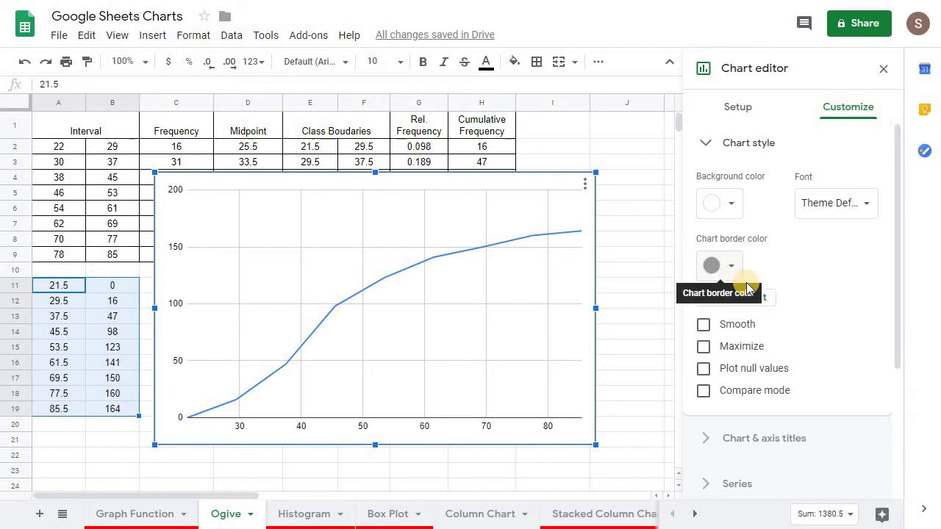
pyautogui.click(736, 208)
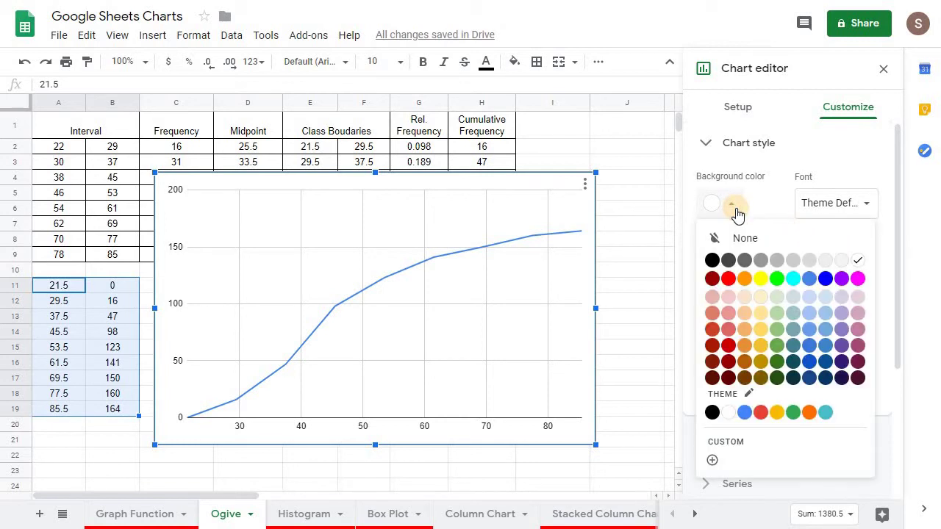
pyautogui.click(759, 263)
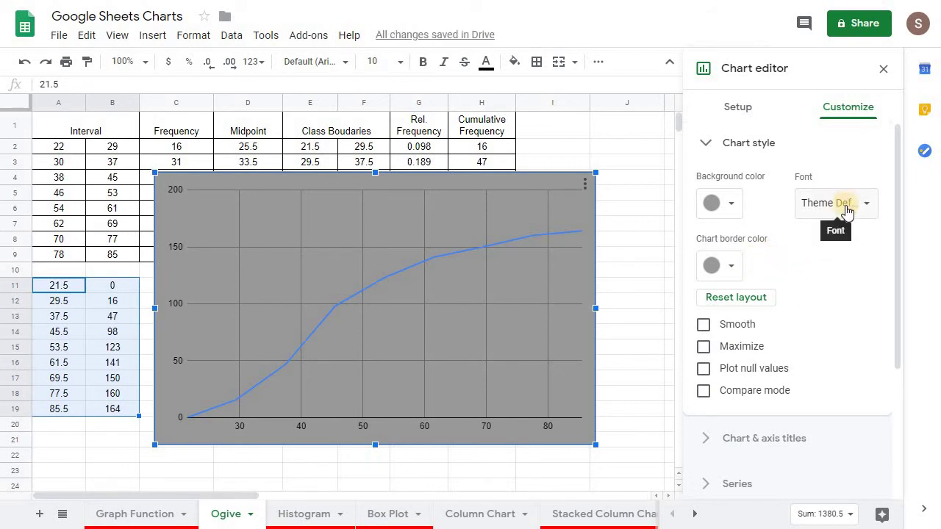
pyautogui.click(731, 266)
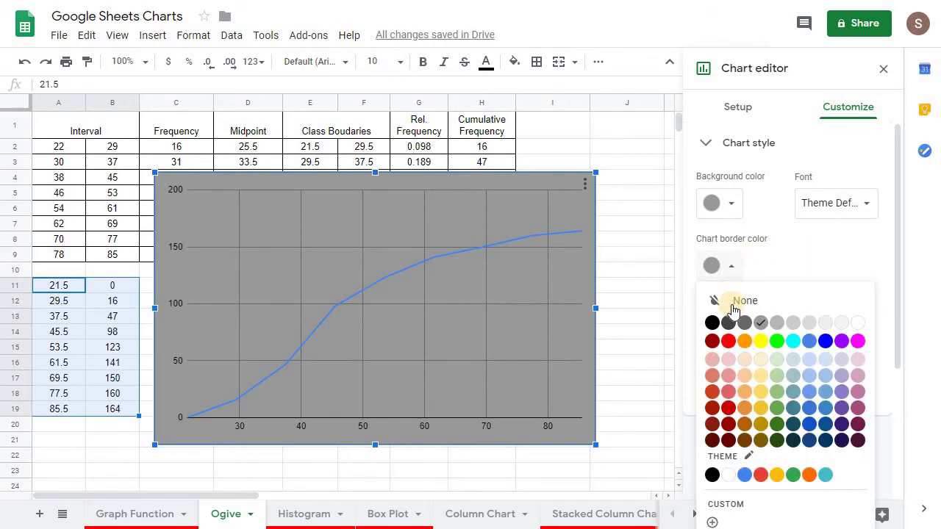
pyautogui.click(728, 342)
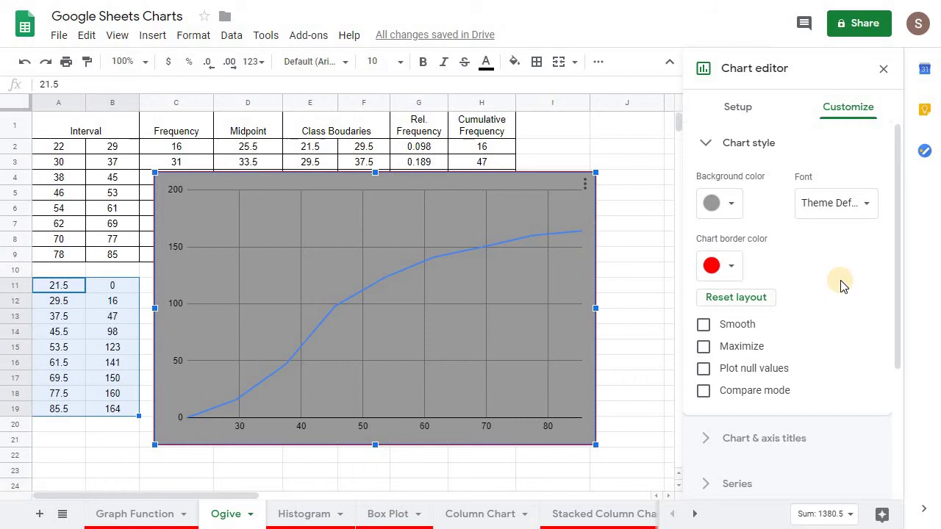
# Leave Smooth, Maximize and Compare mode off, and turn off plotting of null values
pyautogui.click(703, 325)
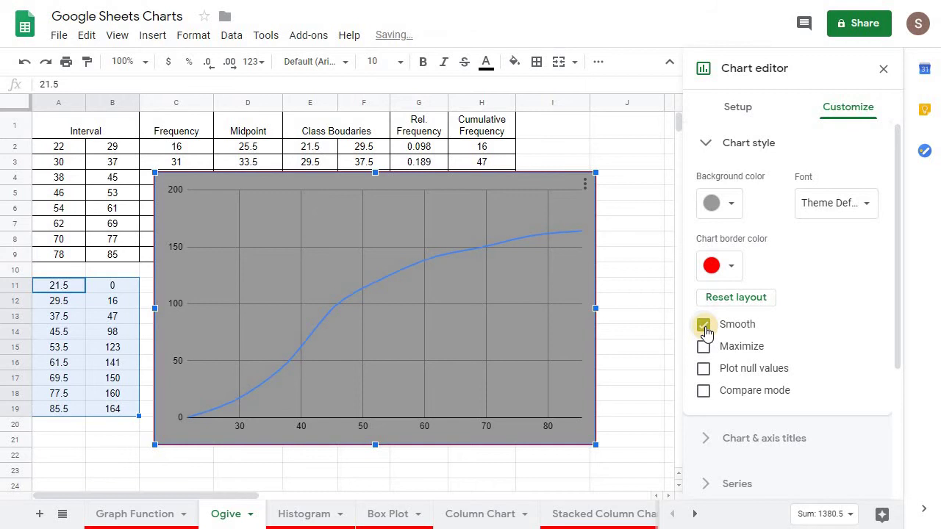
pyautogui.click(704, 326)
pyautogui.click(705, 348)
pyautogui.click(704, 349)
pyautogui.click(703, 370)
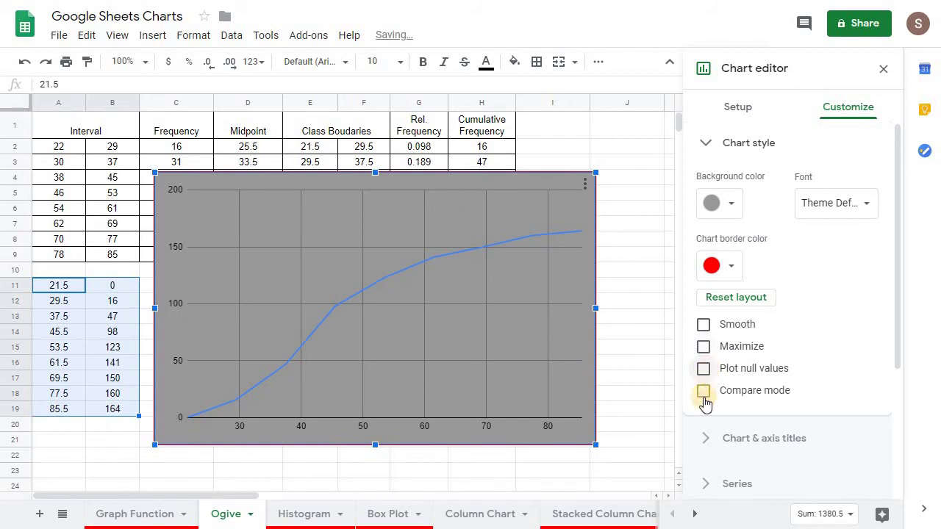
pyautogui.click(703, 392)
pyautogui.click(703, 391)
pyautogui.scroll(-2, 820, 313)
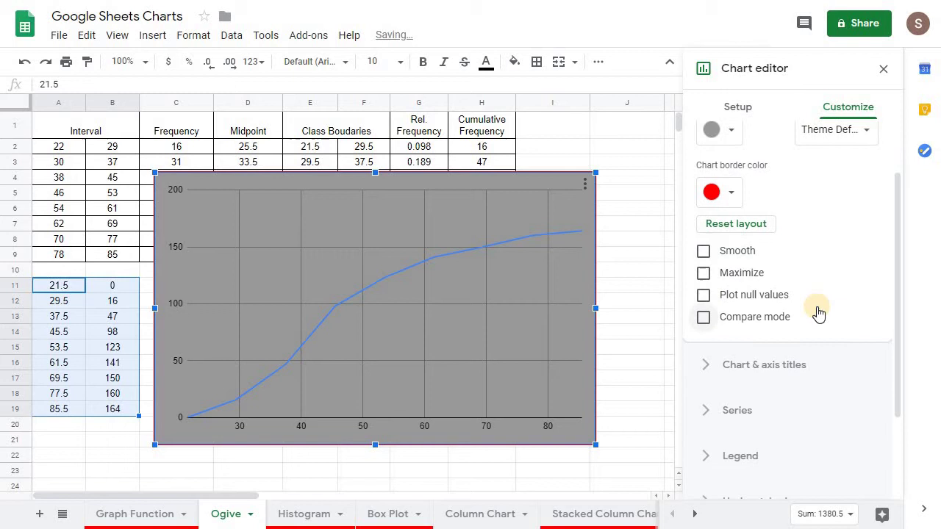
# Enter 'Ogive' as the chart title and set its text colour to white
pyautogui.click(704, 295)
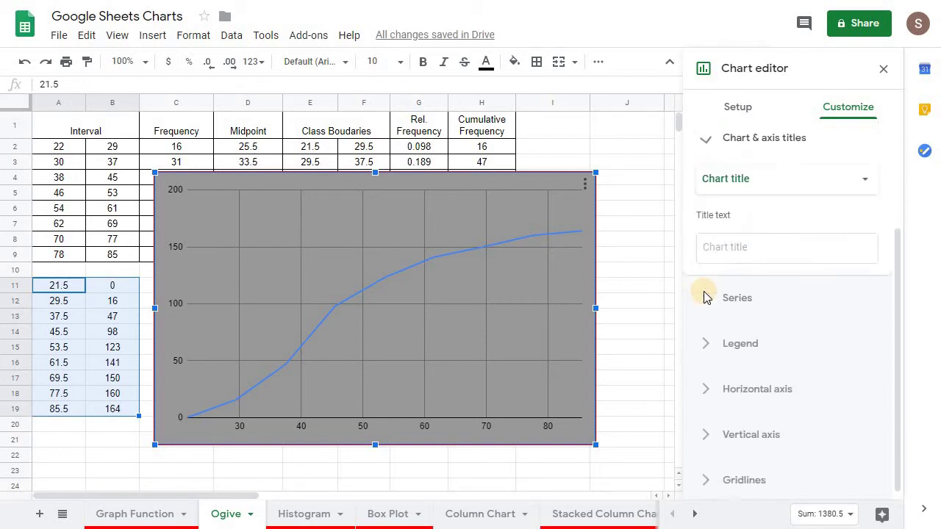
pyautogui.scroll(2, 748, 288)
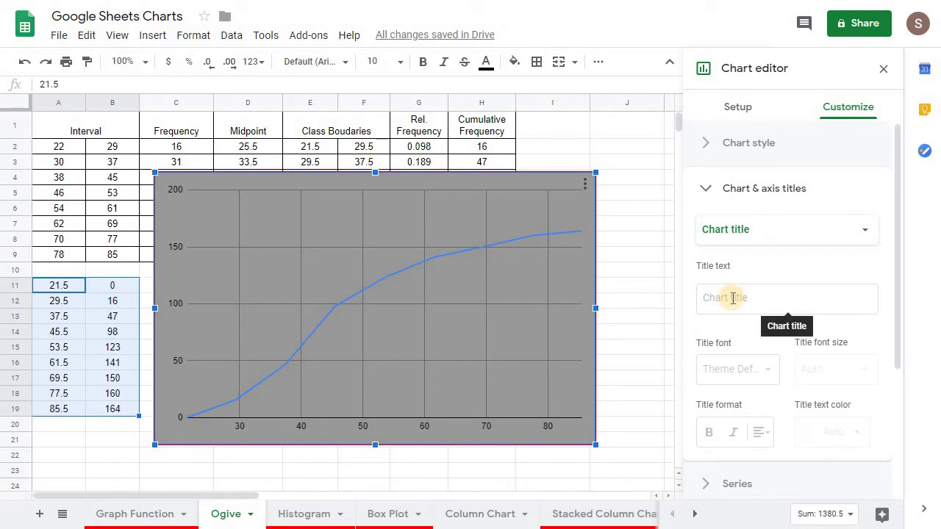
pyautogui.click(734, 298)
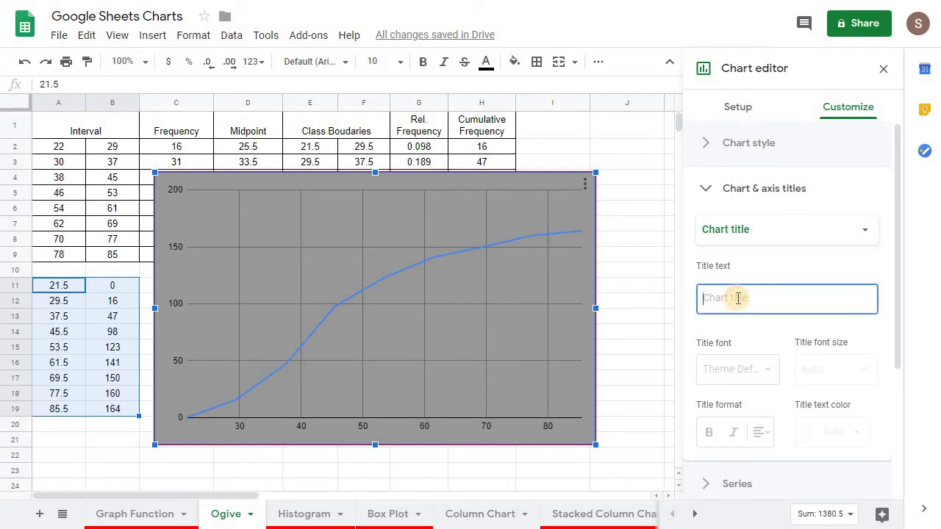
pyautogui.write('Ogive')
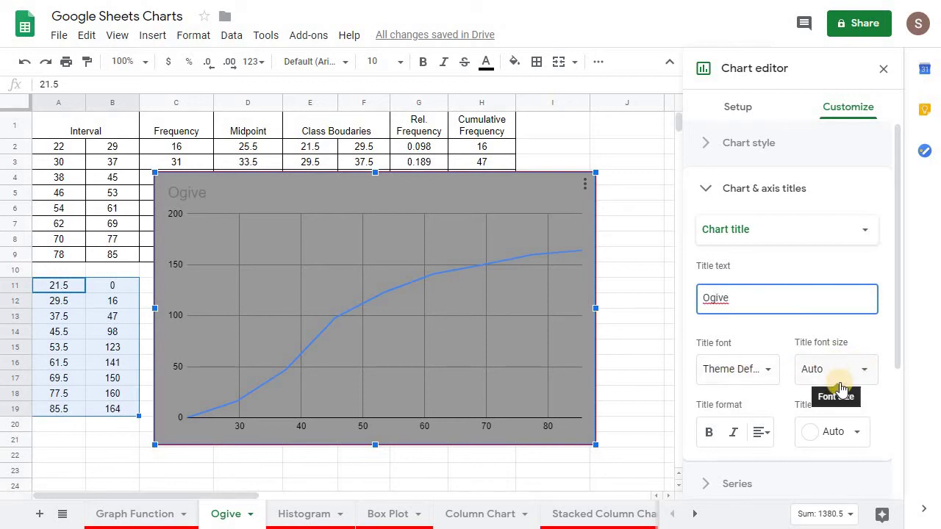
pyautogui.click(858, 433)
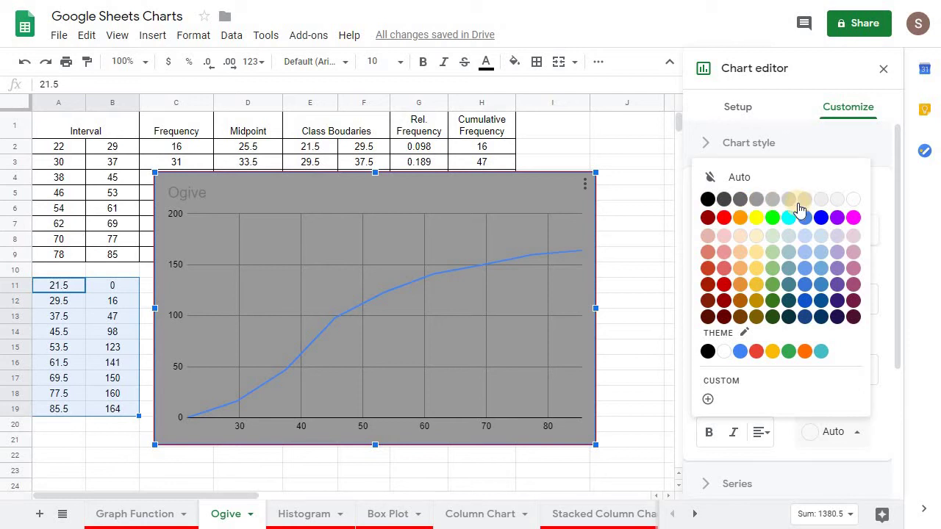
pyautogui.click(707, 201)
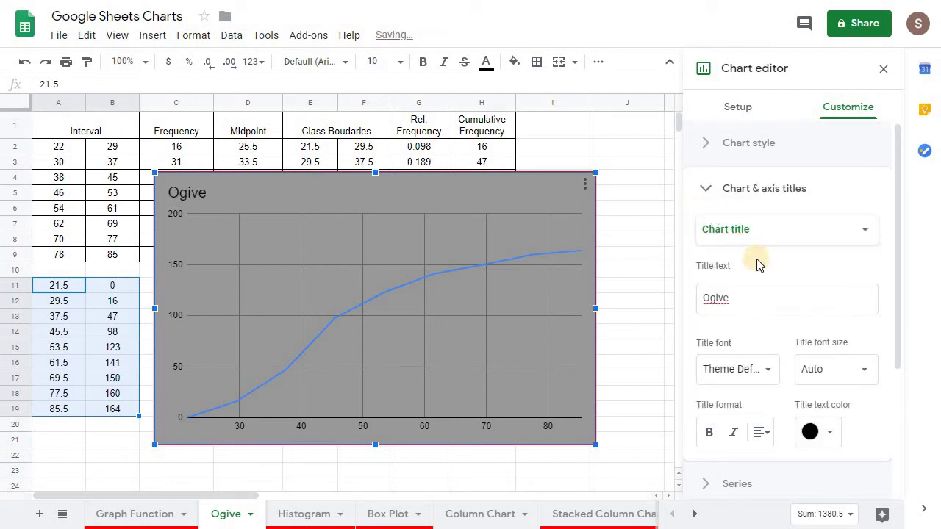
pyautogui.click(829, 432)
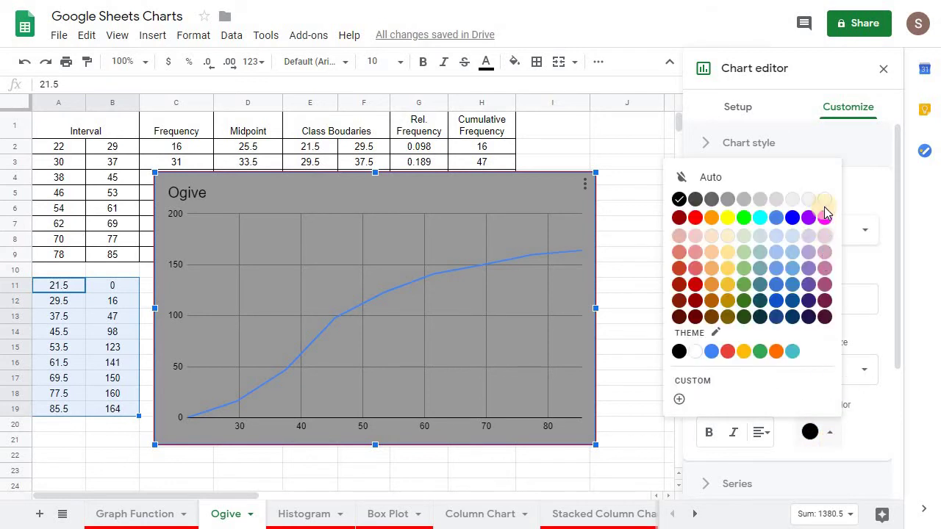
pyautogui.click(824, 201)
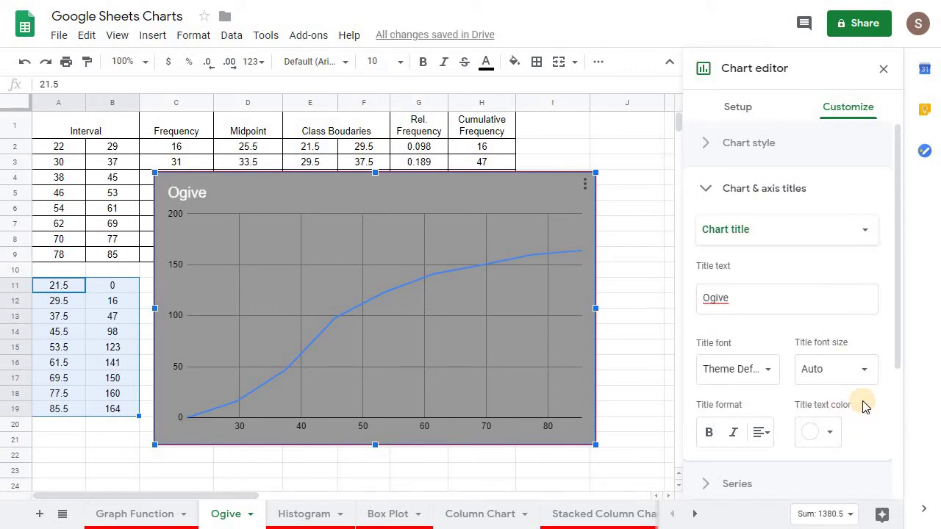
# Switch to the horizontal axis title and enter 'Ages' as its text
pyautogui.click(856, 234)
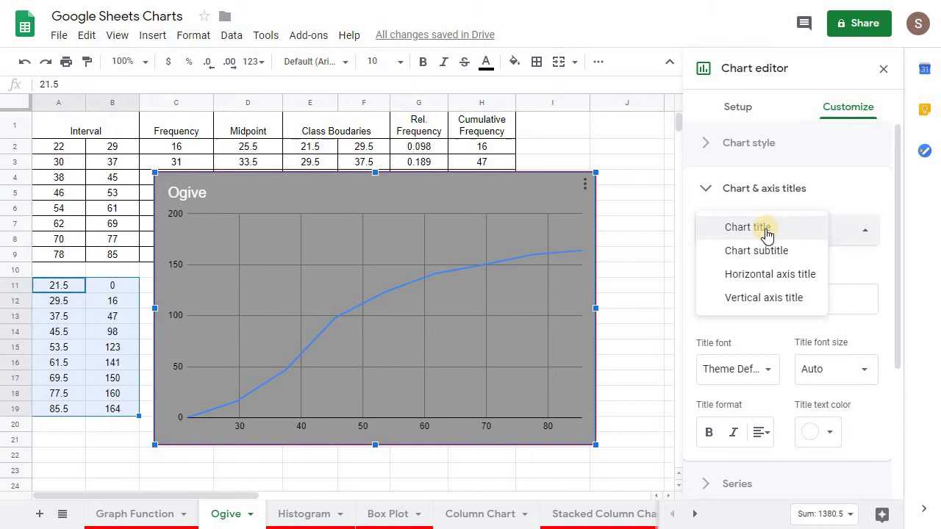
pyautogui.click(755, 278)
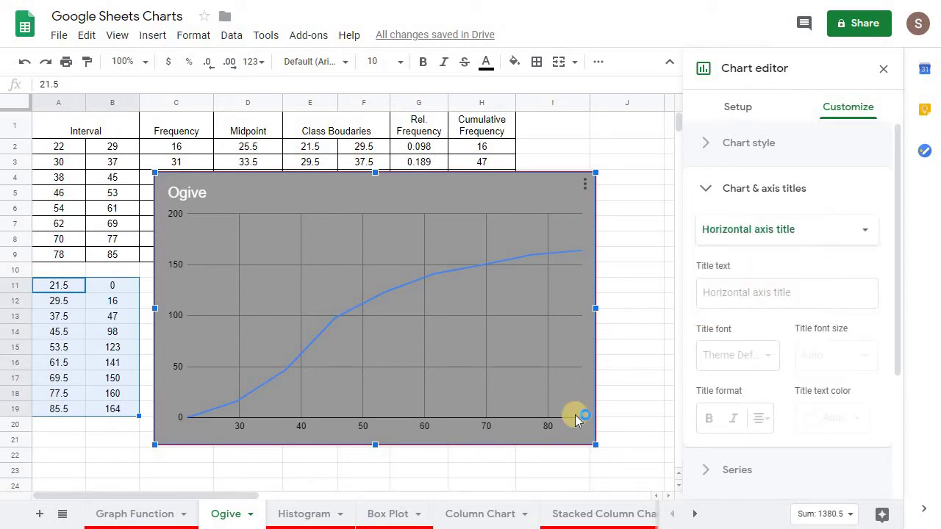
pyautogui.click(748, 302)
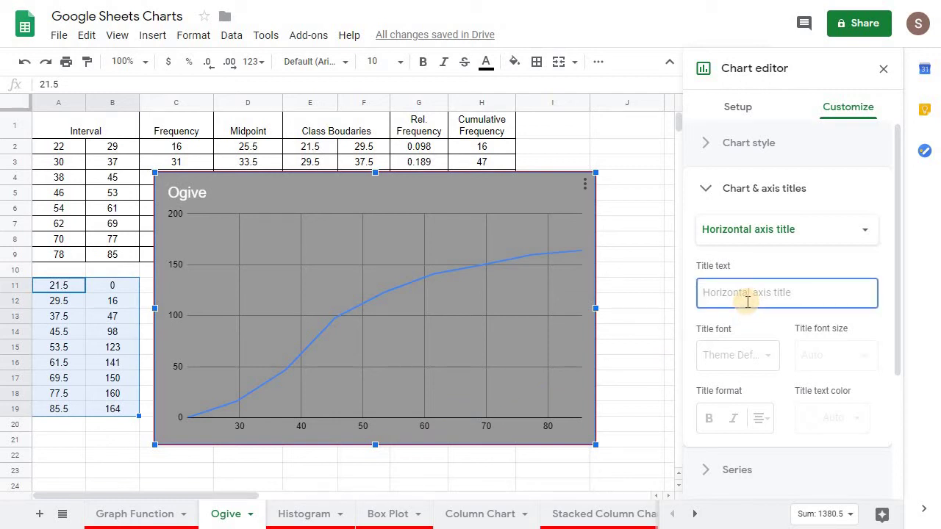
pyautogui.write('Ages')
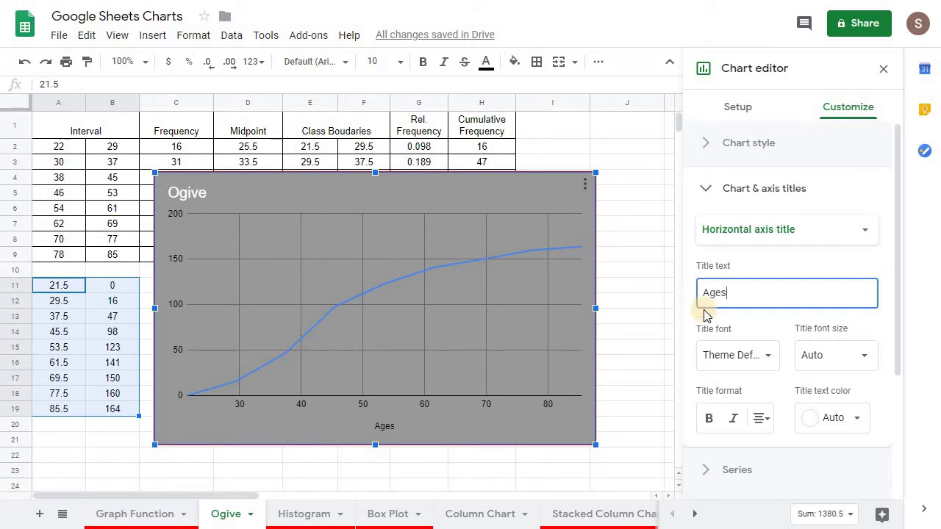
pyautogui.moveTo(740, 292); pyautogui.dragTo(693, 294)
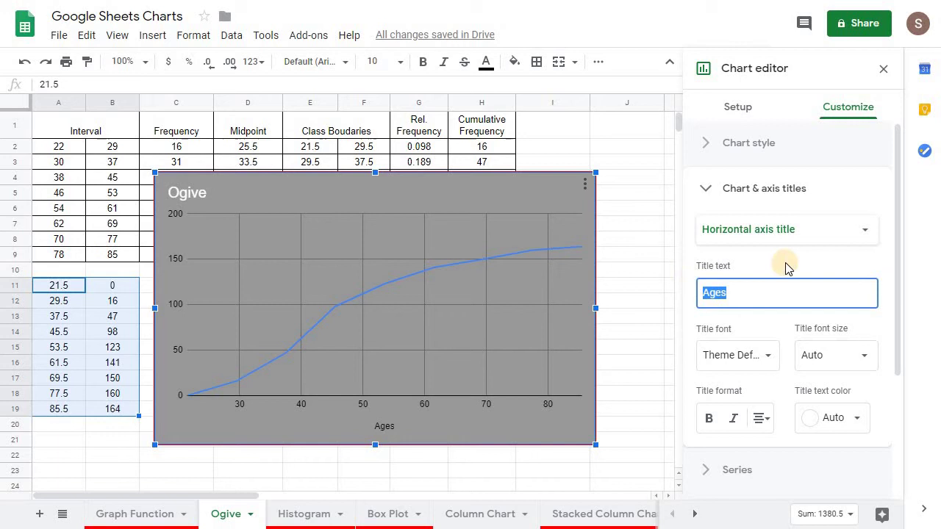
pyautogui.scroll(-2, 786, 267)
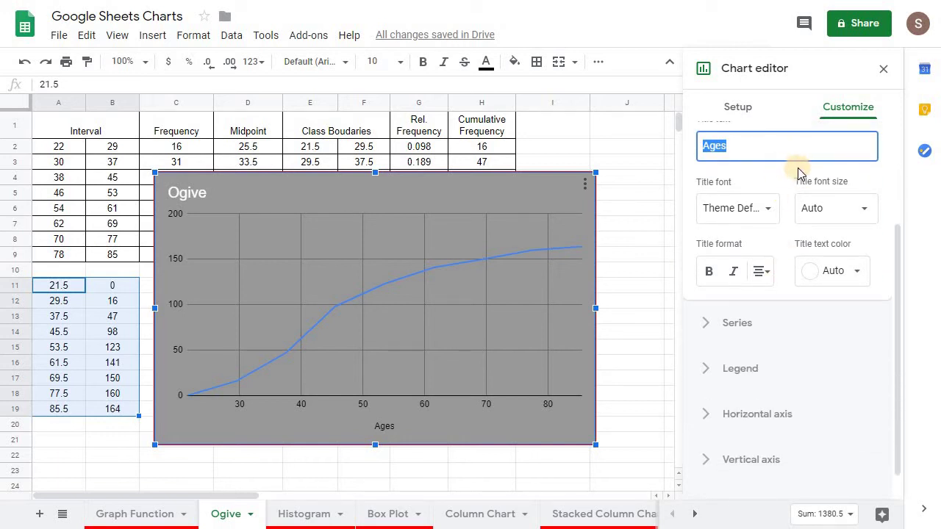
pyautogui.scroll(2, 798, 174)
# Switch to the vertical axis title and enter 'Years' as its text
pyautogui.click(865, 232)
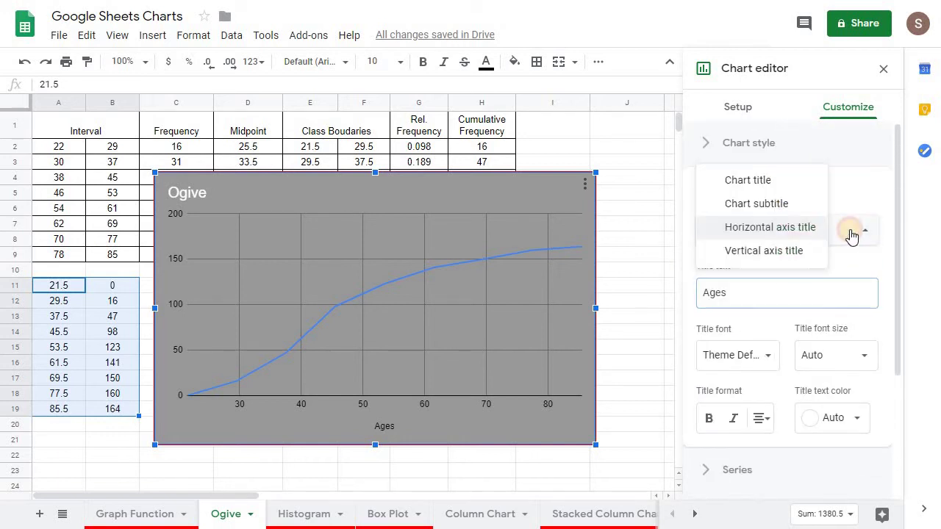
pyautogui.click(791, 252)
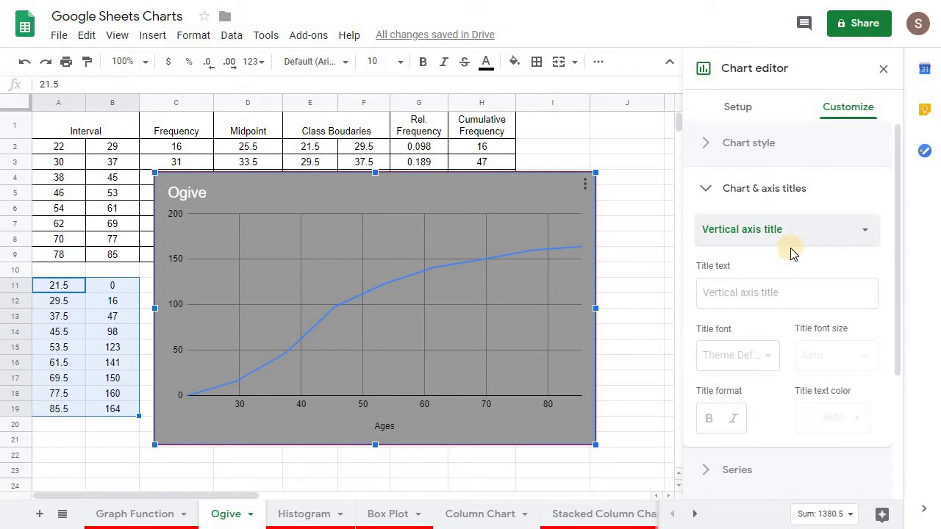
pyautogui.click(779, 291)
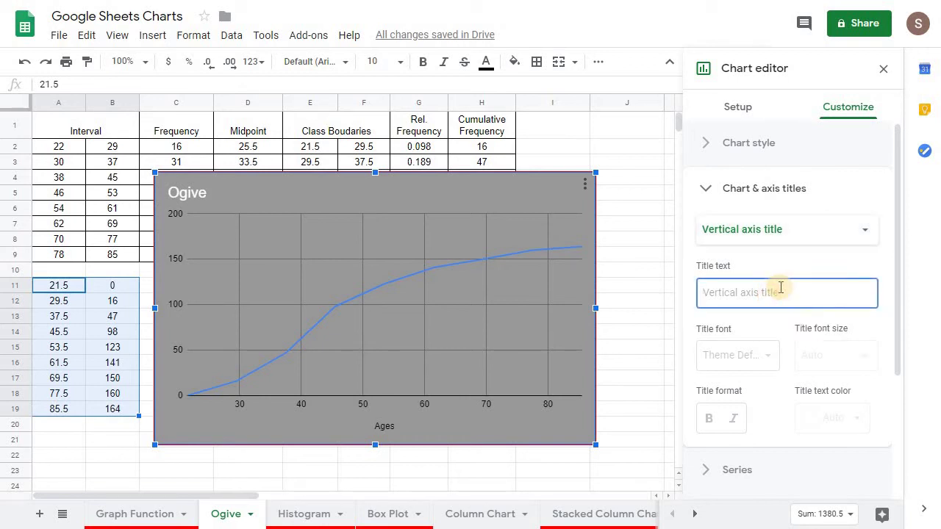
pyautogui.write('Years')
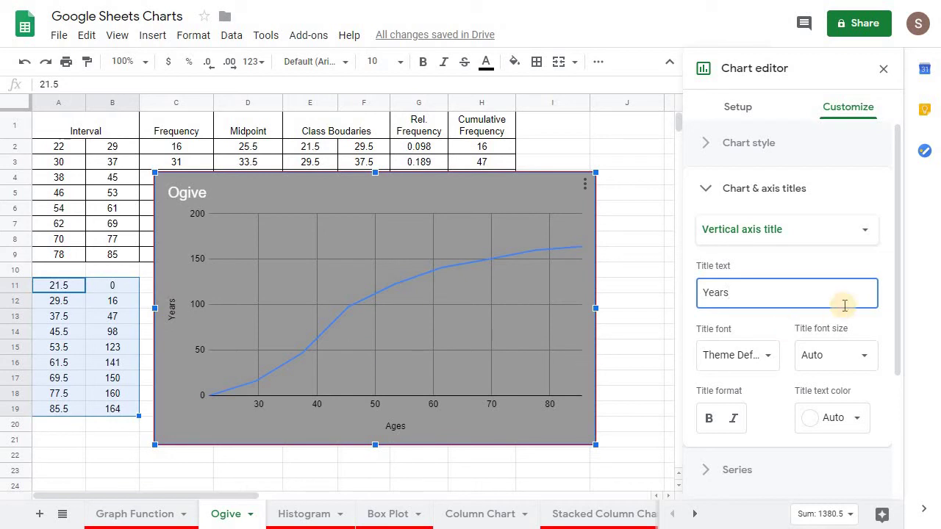
pyautogui.scroll(-1, 851, 294)
pyautogui.scroll(-2, 823, 298)
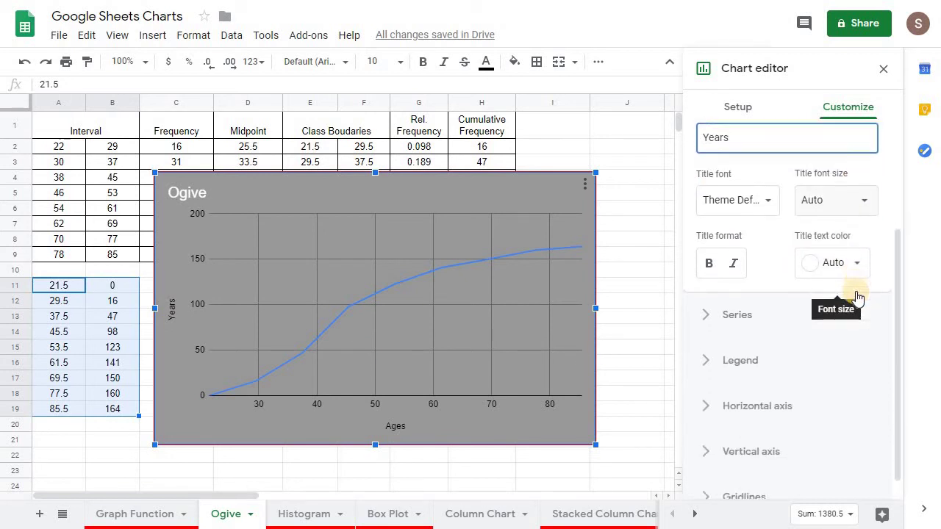
# In Series, keep the default colour, solid line style and left axis
pyautogui.click(707, 292)
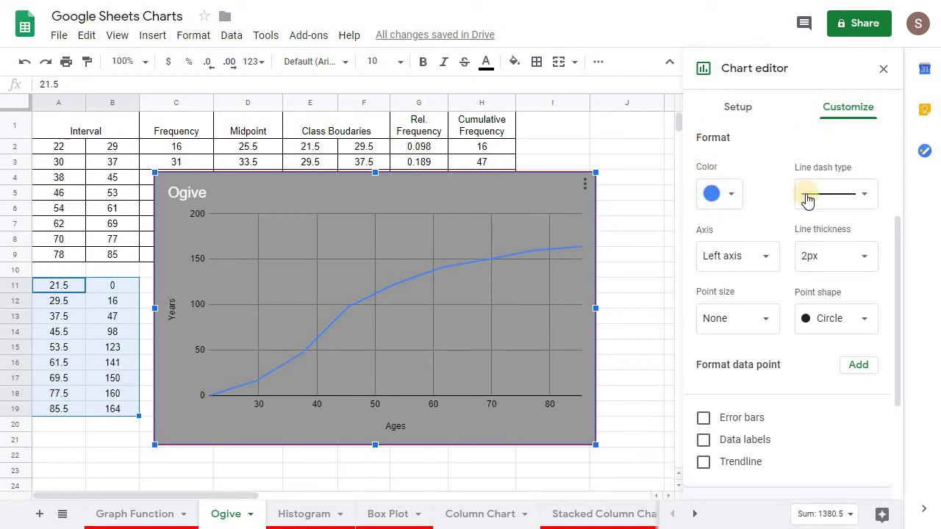
pyautogui.click(733, 195)
pyautogui.click(733, 196)
pyautogui.click(870, 199)
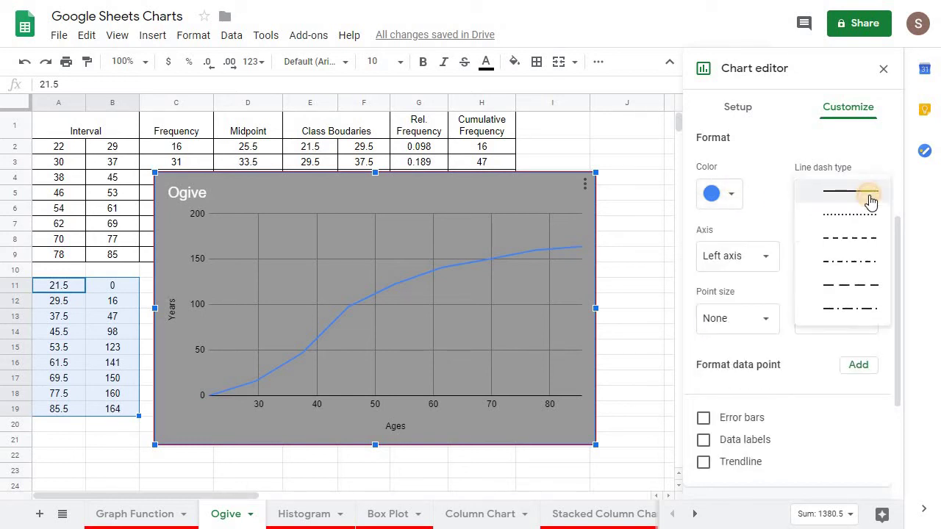
pyautogui.click(869, 195)
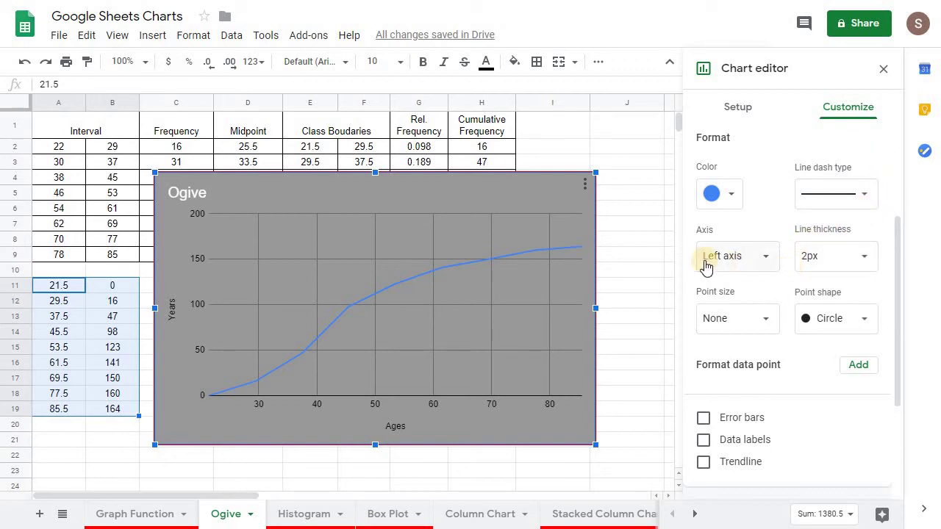
pyautogui.click(772, 261)
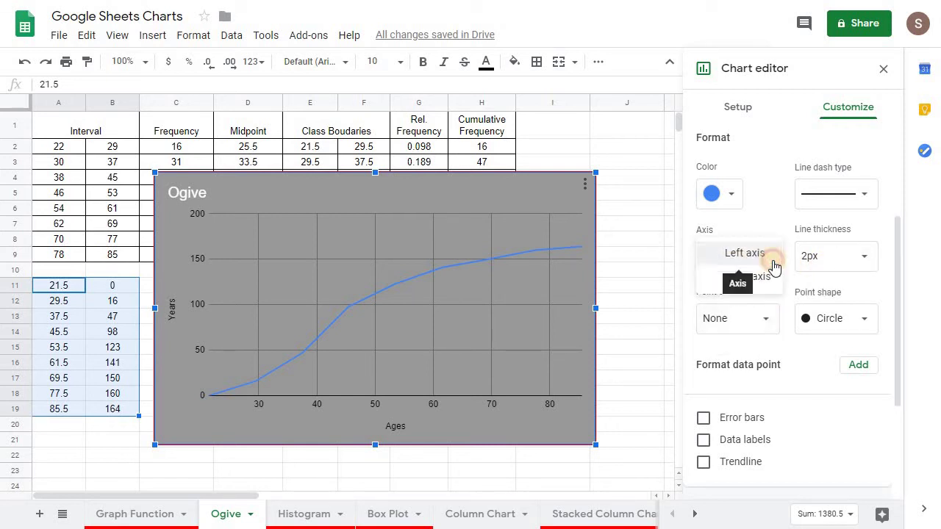
pyautogui.click(768, 219)
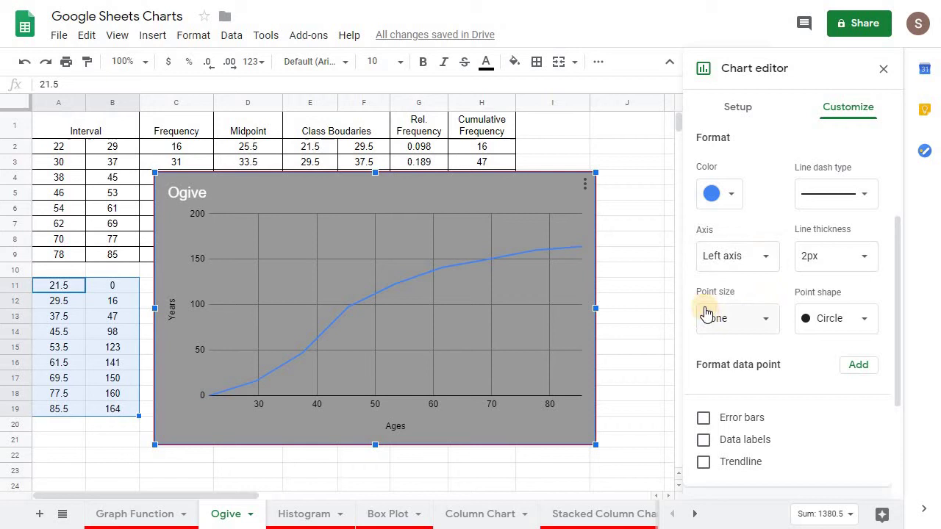
# Set the series point size to 10px circles and reopen the chart editor
pyautogui.click(767, 324)
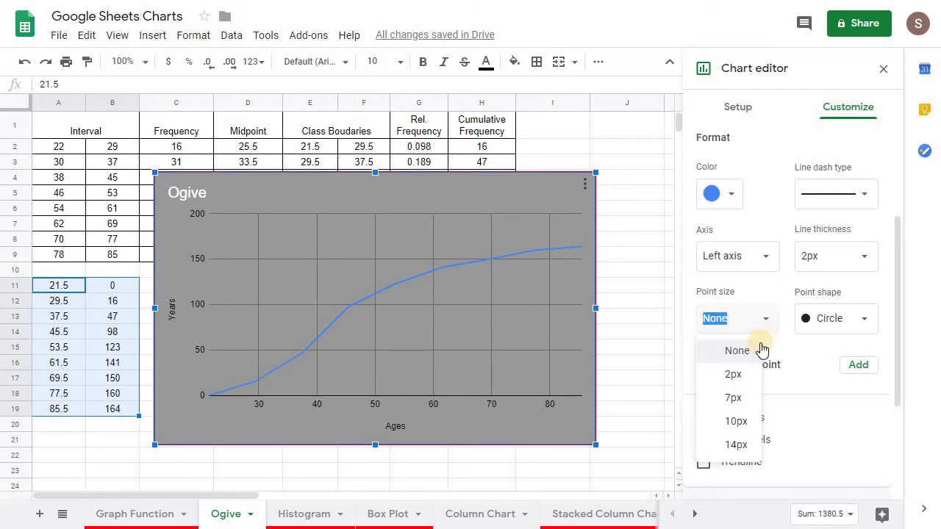
pyautogui.click(735, 375)
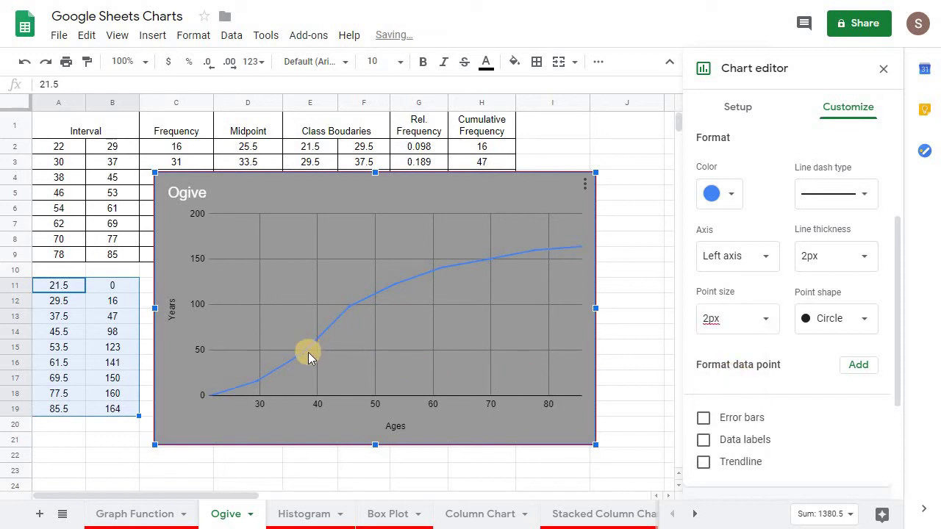
pyautogui.click(768, 319)
pyautogui.click(738, 423)
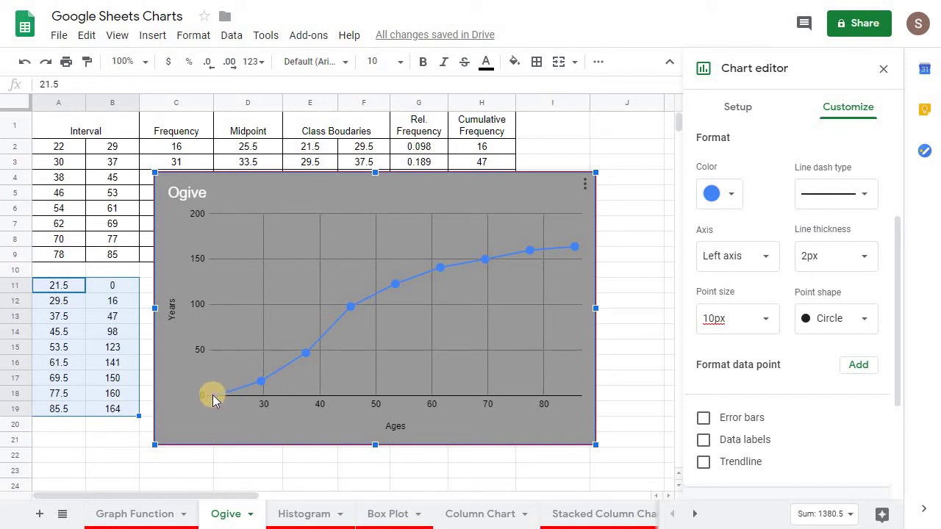
pyautogui.click(114, 291)
pyautogui.doubleClick(366, 182)
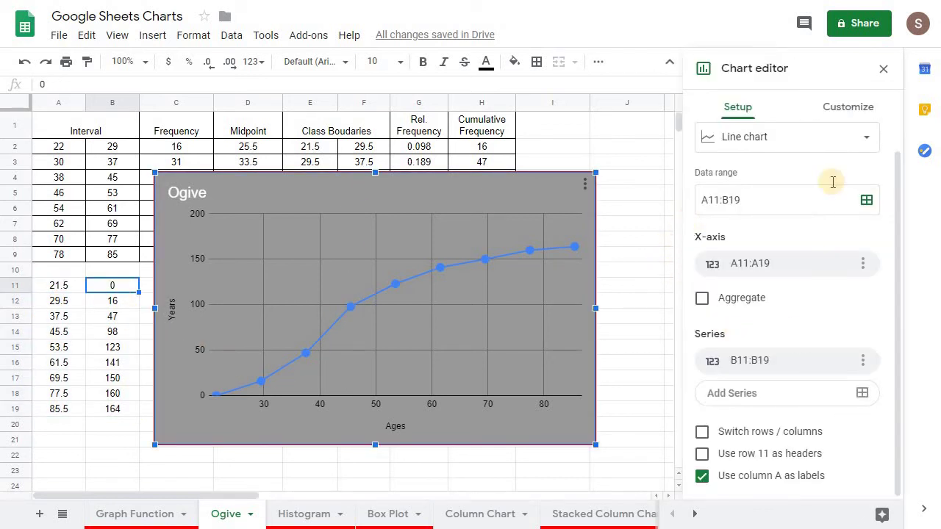
# Expand Series, then turn error bars, data labels and a trendline on and back off
pyautogui.click(858, 107)
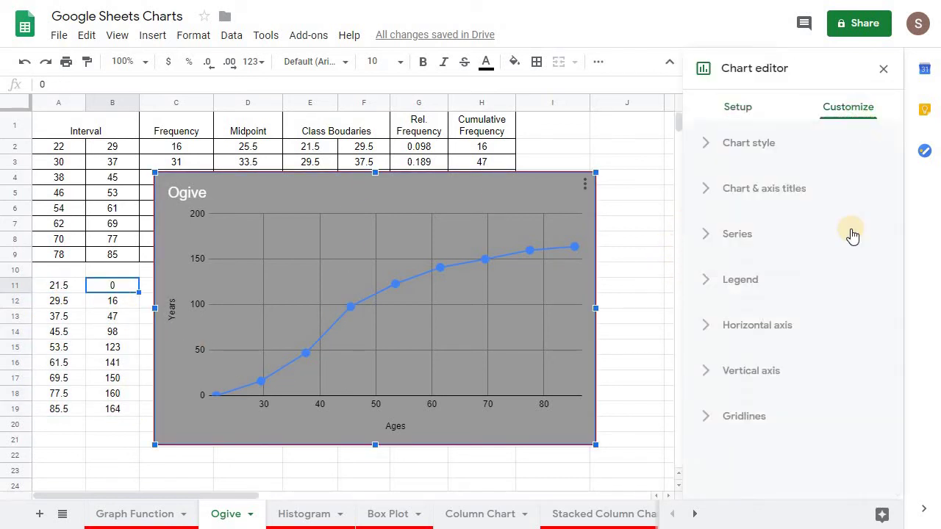
pyautogui.click(710, 235)
pyautogui.scroll(-2, 801, 272)
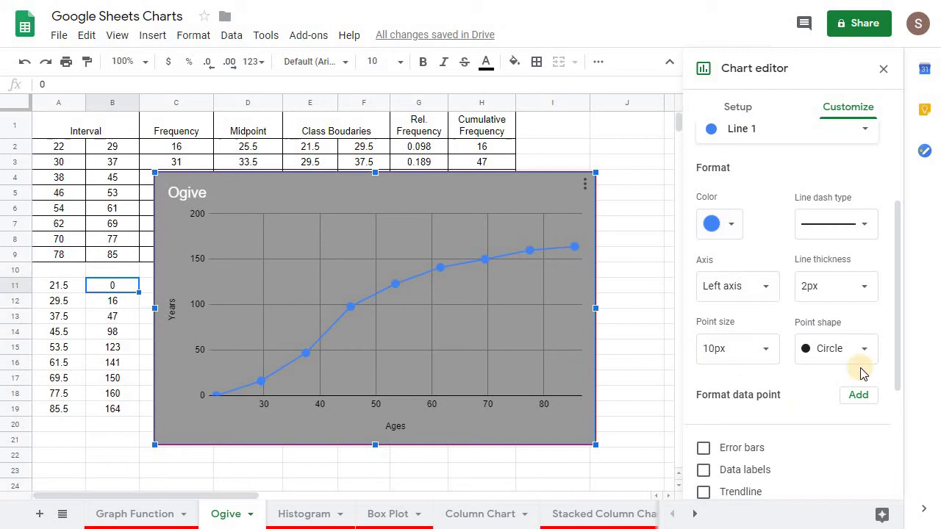
pyautogui.scroll(-1, 782, 360)
pyautogui.scroll(-3, 782, 360)
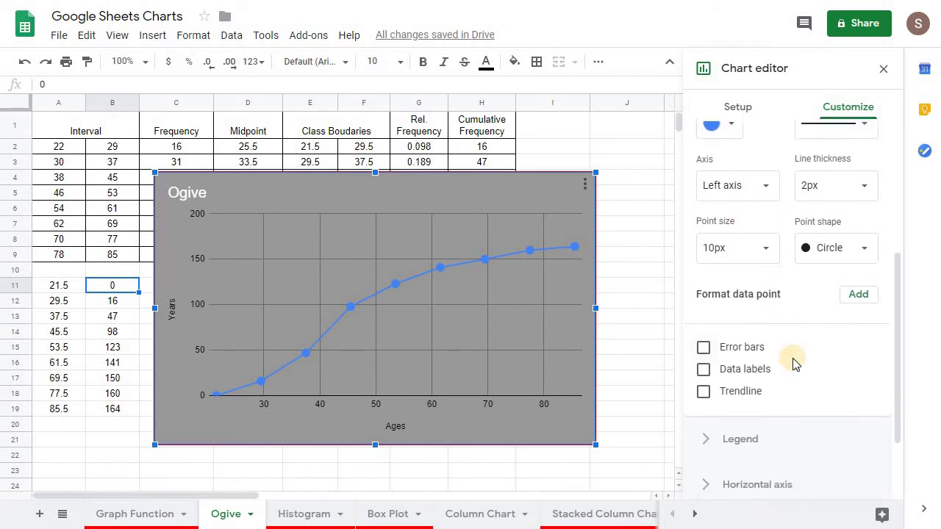
pyautogui.click(704, 301)
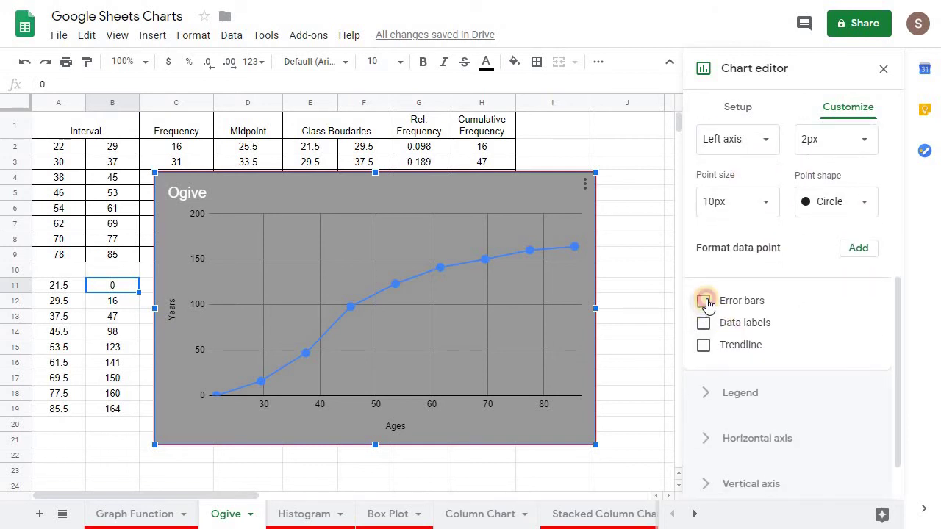
pyautogui.click(705, 303)
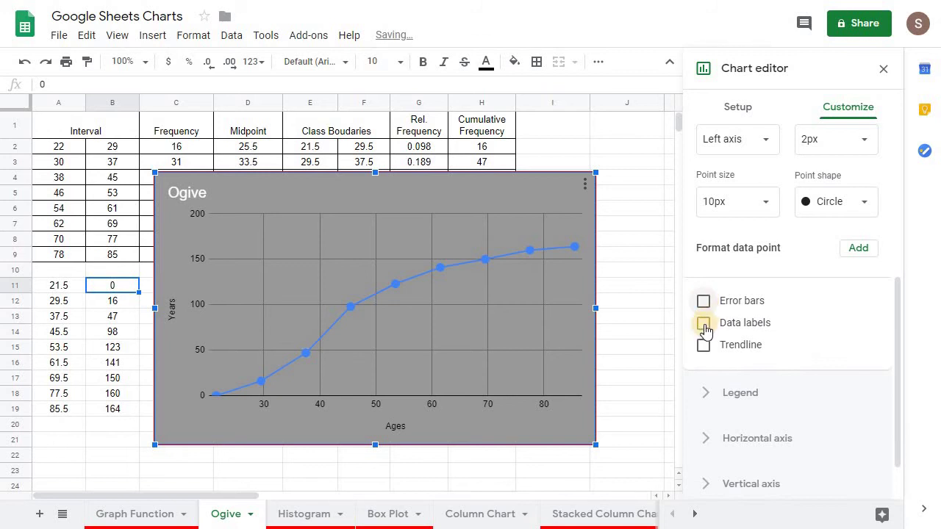
pyautogui.click(703, 325)
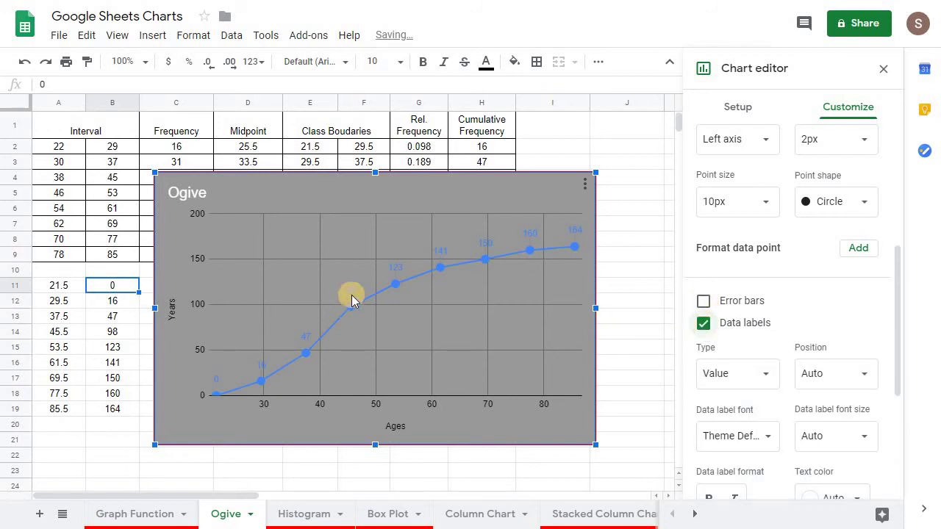
pyautogui.click(704, 324)
pyautogui.click(703, 347)
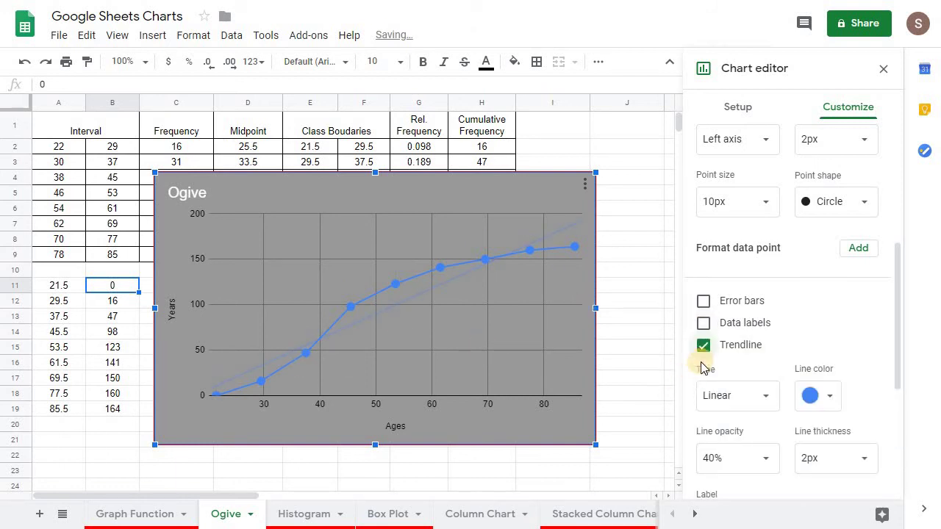
pyautogui.click(703, 346)
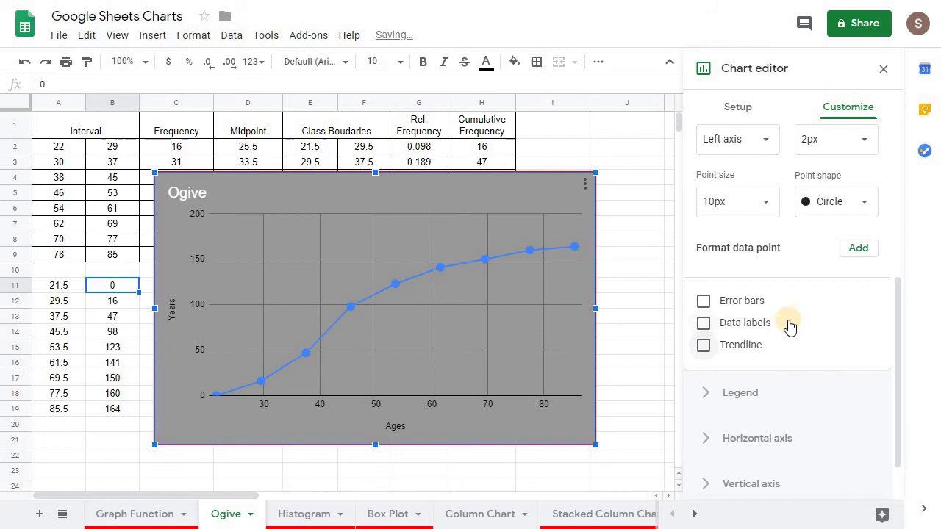
# Try legend positions Inside and Bottom, settle on Auto, then expand Horizontal axis
pyautogui.click(704, 394)
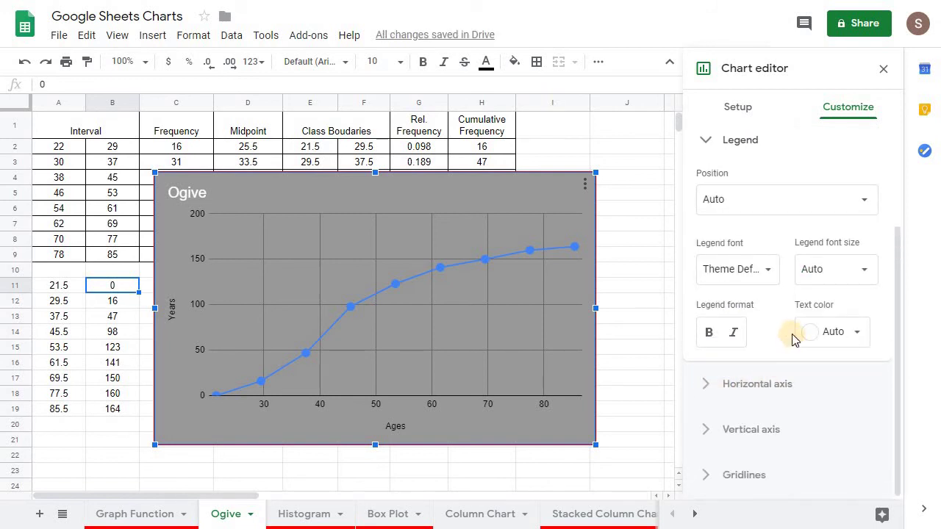
pyautogui.click(865, 200)
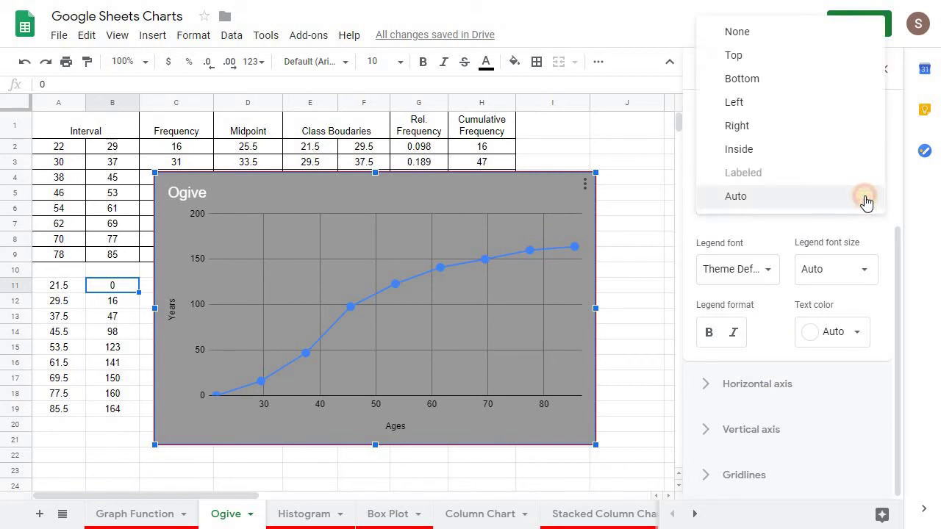
pyautogui.click(739, 149)
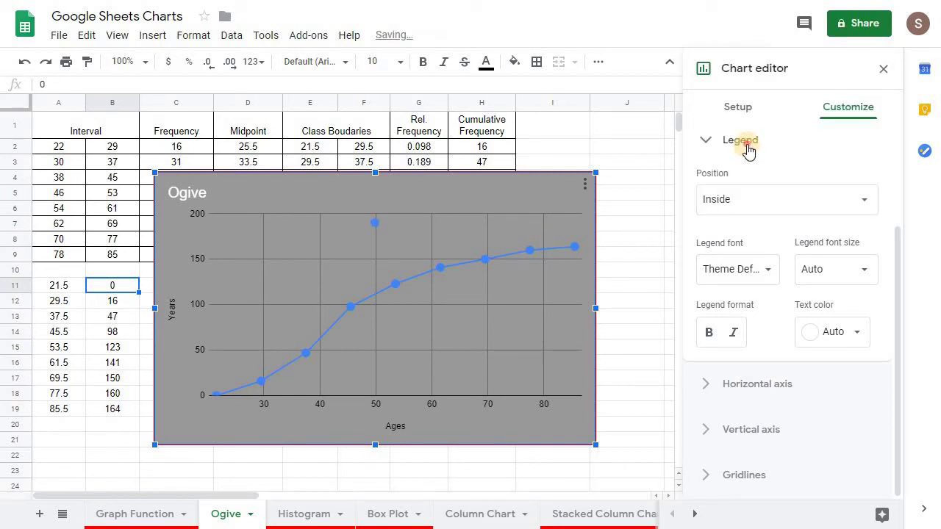
pyautogui.click(748, 149)
pyautogui.click(716, 281)
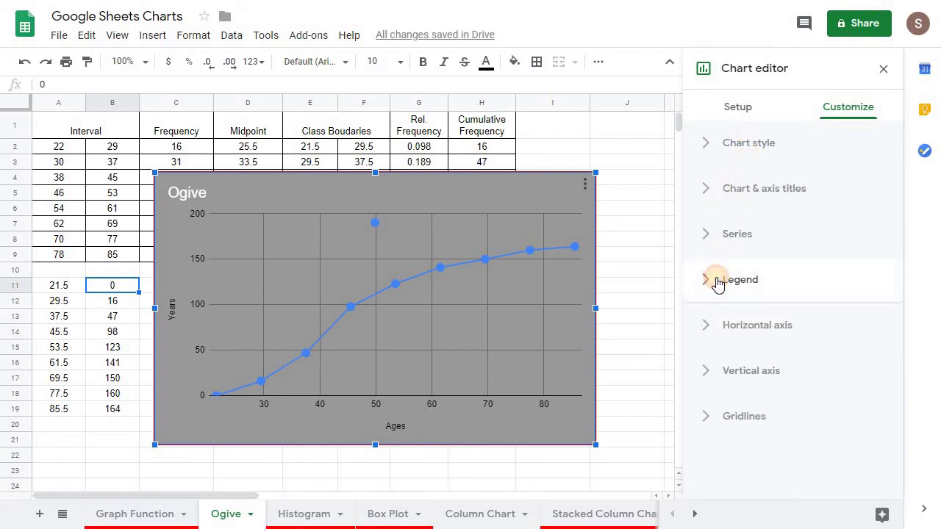
pyautogui.scroll(-2, 825, 258)
pyautogui.click(869, 204)
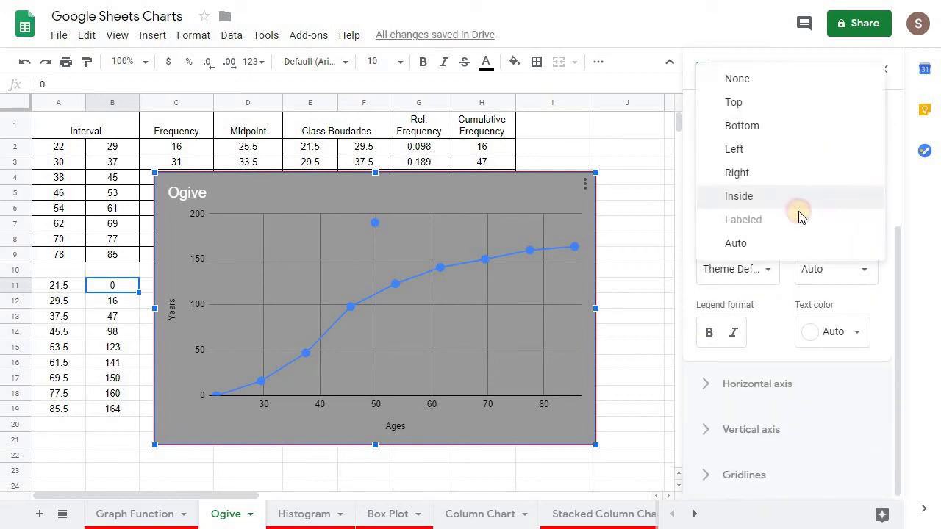
pyautogui.click(781, 126)
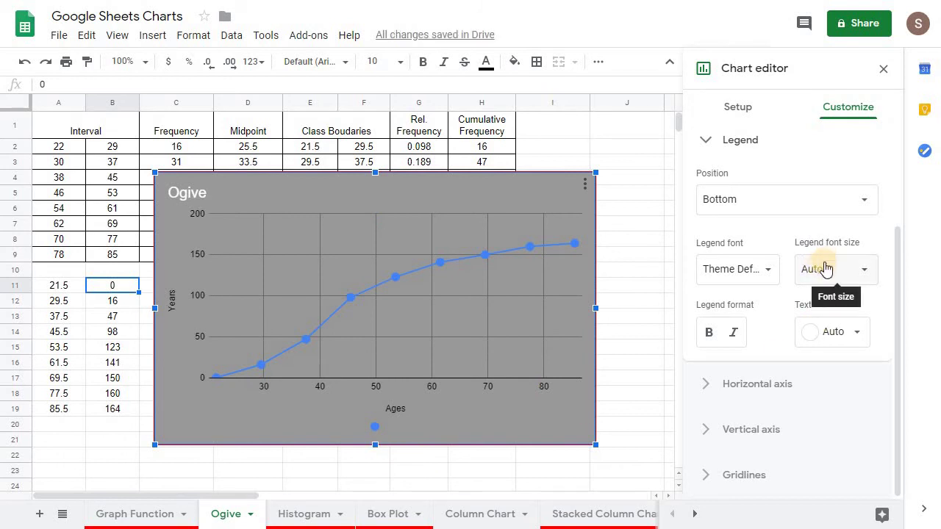
pyautogui.click(859, 205)
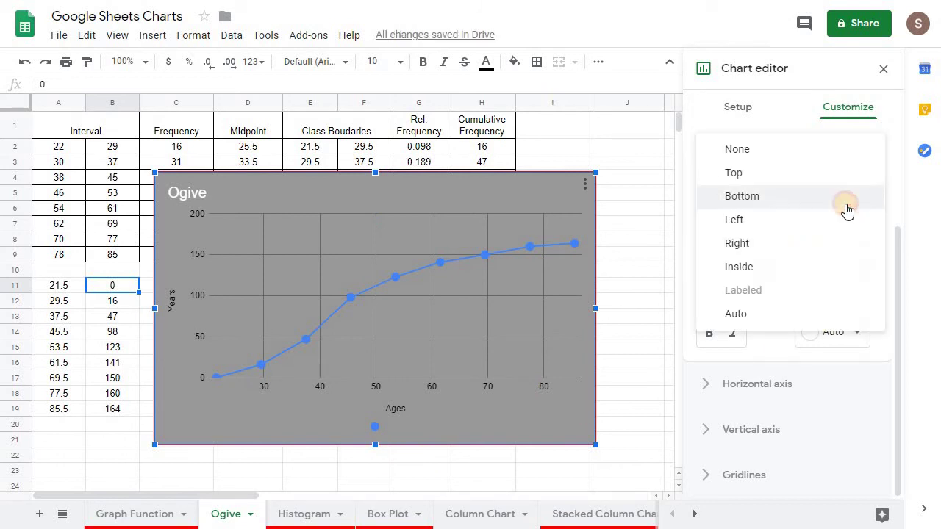
pyautogui.click(733, 316)
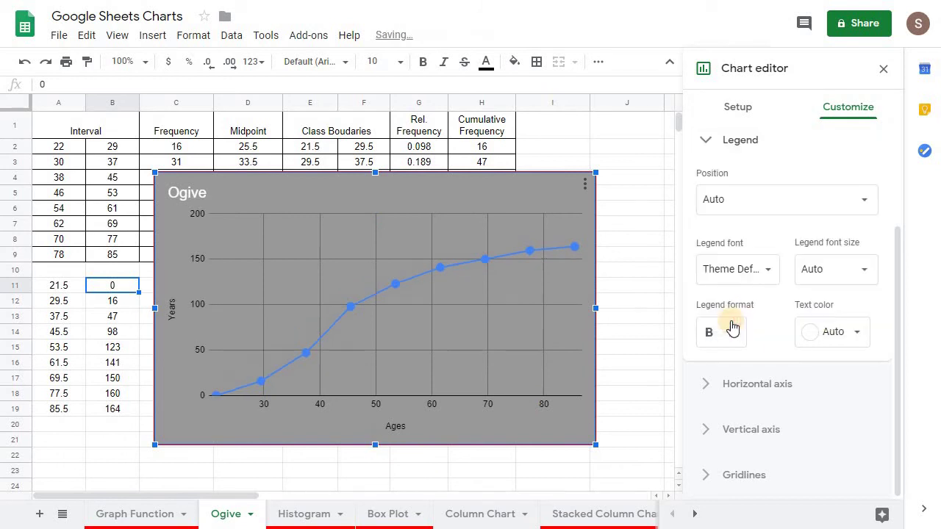
pyautogui.click(717, 390)
# Color the horizontal axis labels red and treat them as text, showing class boundaries 21.5 to 85.5
pyautogui.scroll(-1, 780, 353)
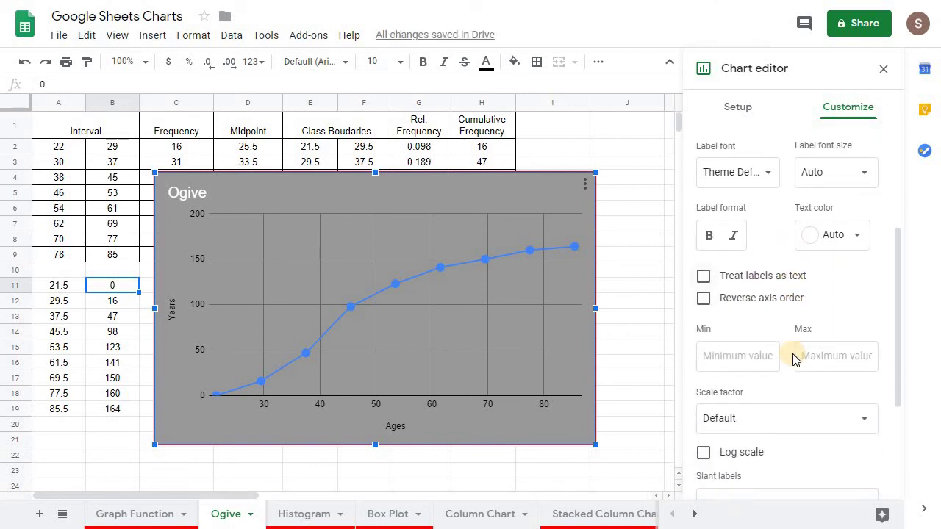
pyautogui.scroll(1, 794, 349)
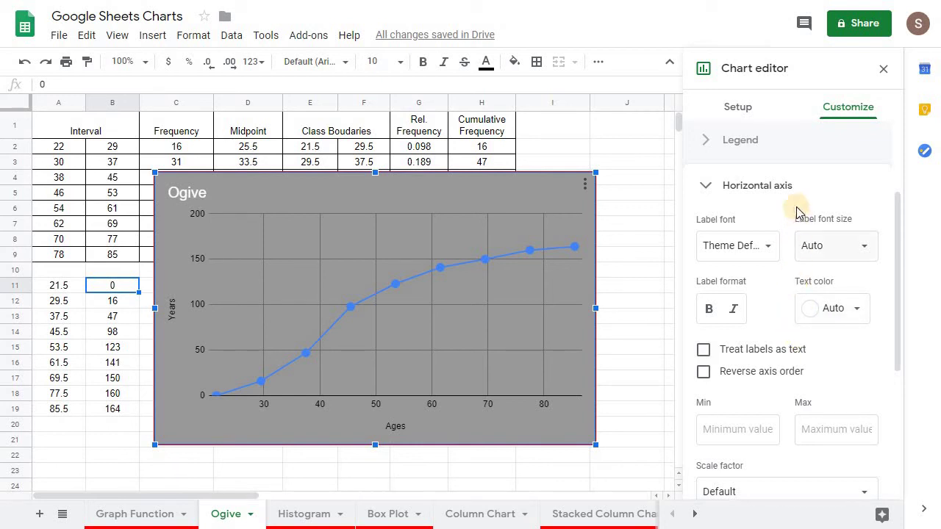
pyautogui.scroll(2, 784, 211)
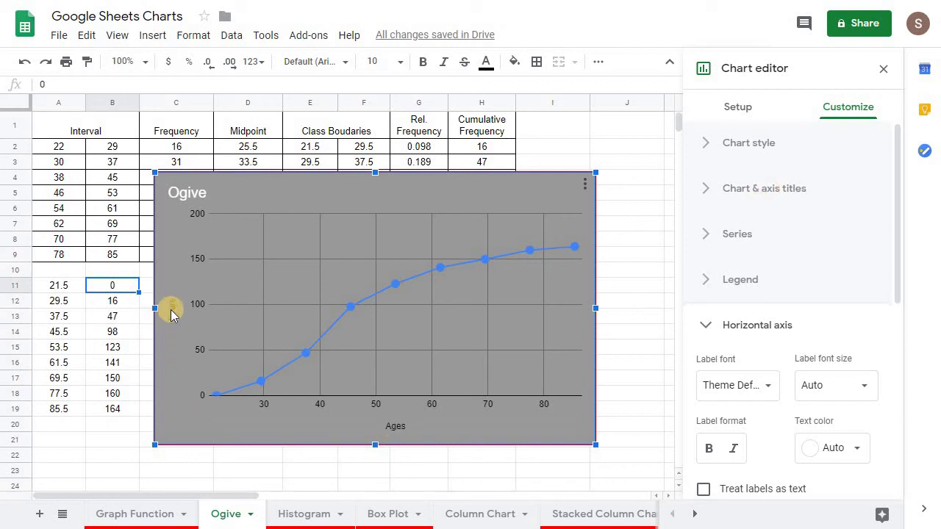
pyautogui.scroll(-3, 730, 351)
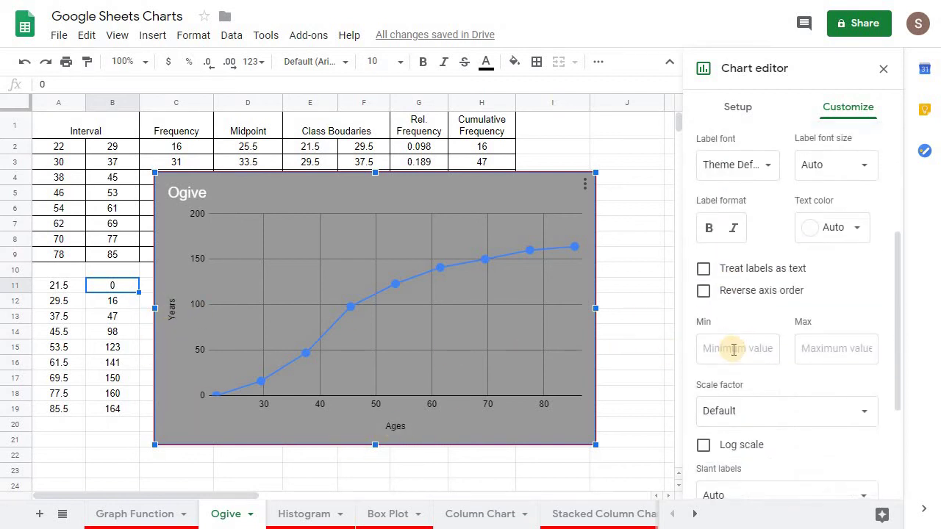
pyautogui.scroll(1, 734, 349)
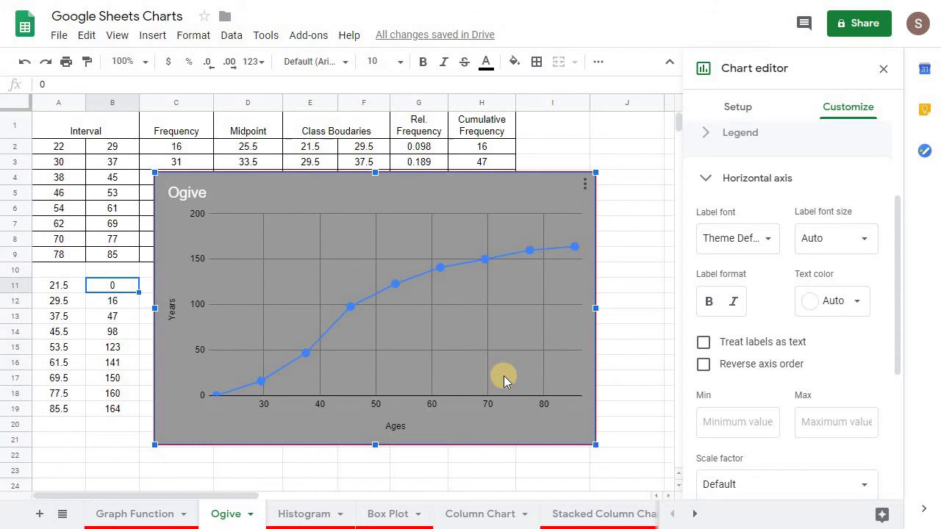
pyautogui.click(860, 310)
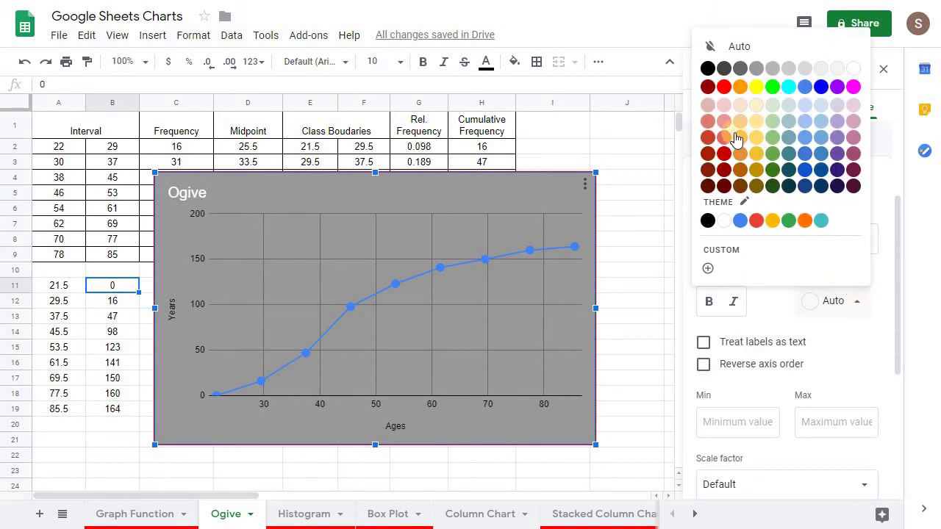
pyautogui.click(723, 88)
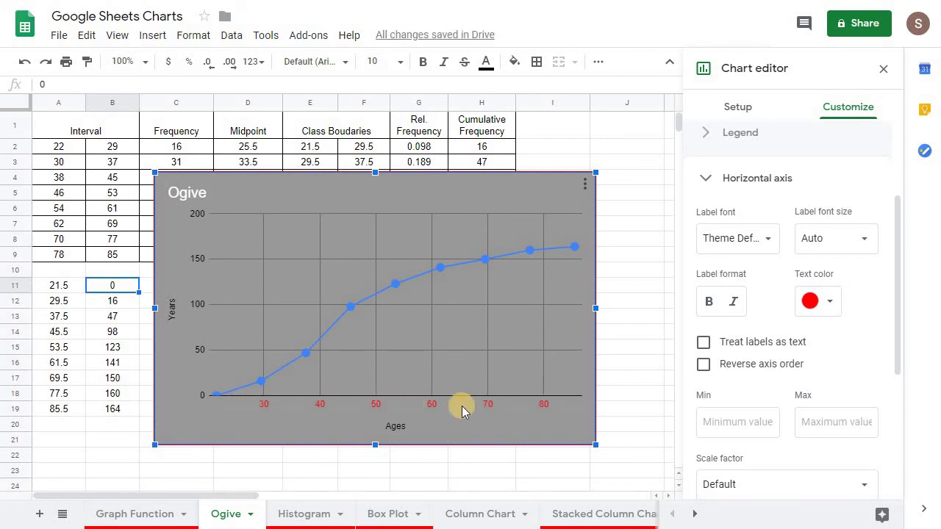
pyautogui.click(703, 344)
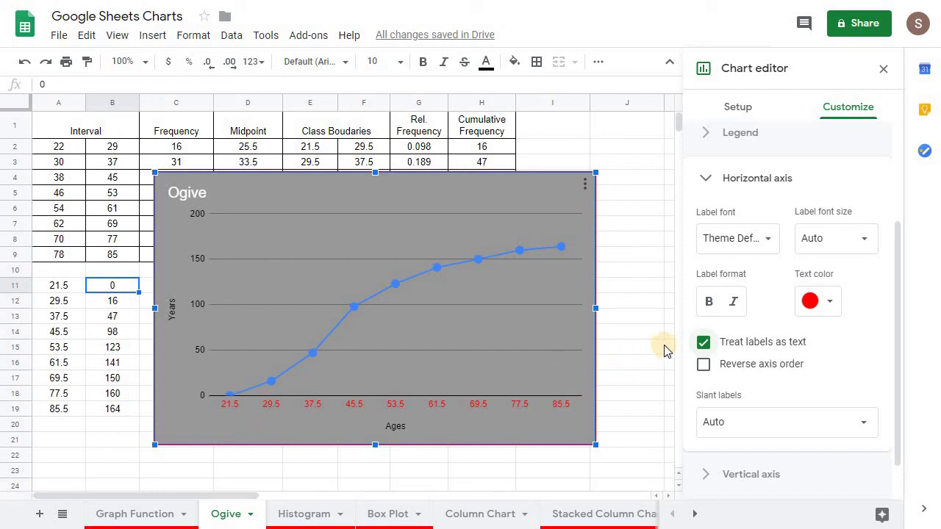
pyautogui.scroll(-1, 818, 272)
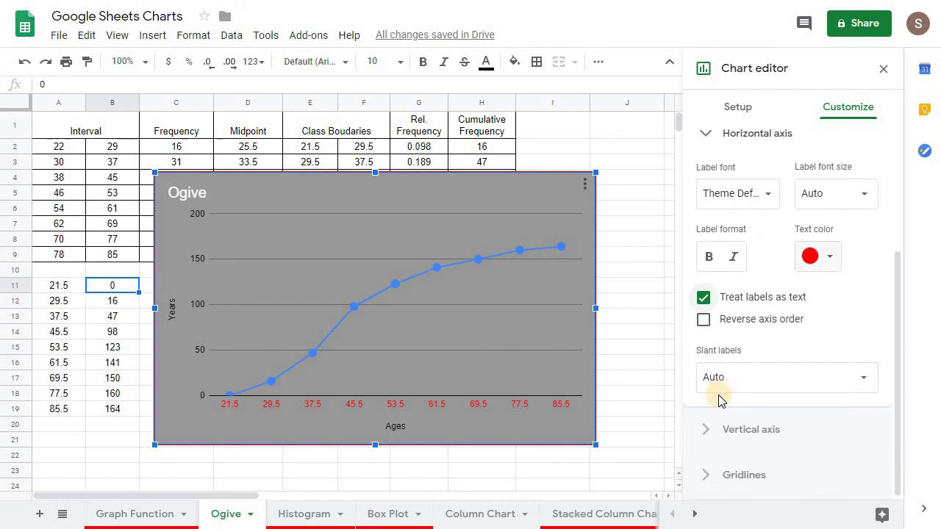
# Make the vertical axis label text red
pyautogui.click(706, 429)
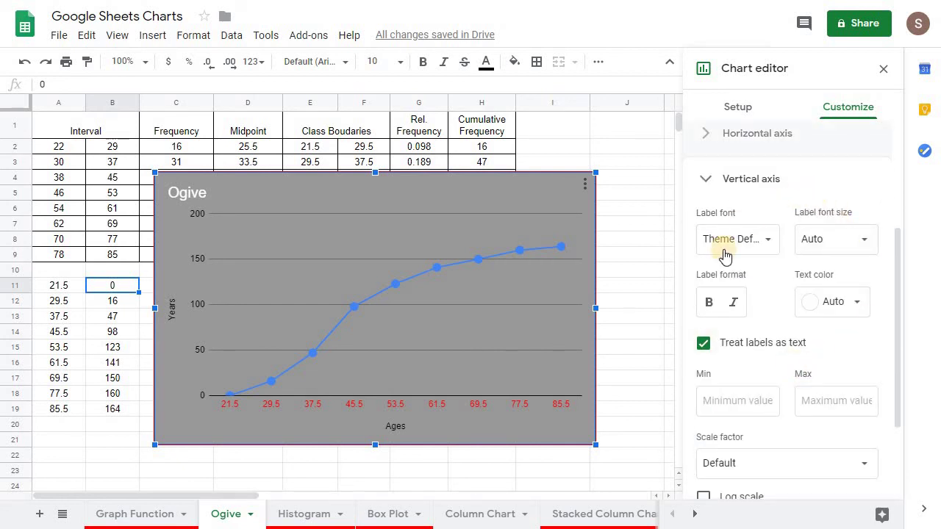
pyautogui.click(855, 306)
pyautogui.click(720, 90)
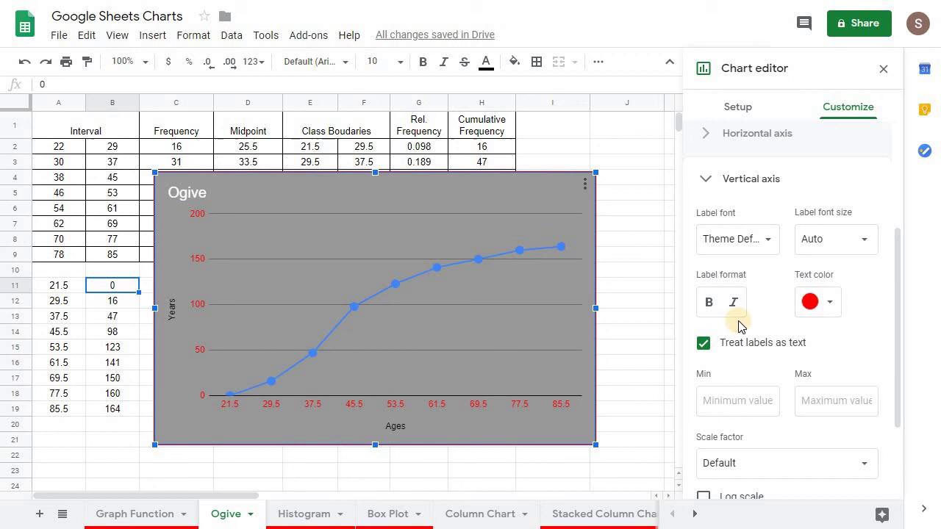
# Set the vertical axis minimum to -5 and maximum to 200
pyautogui.click(738, 403)
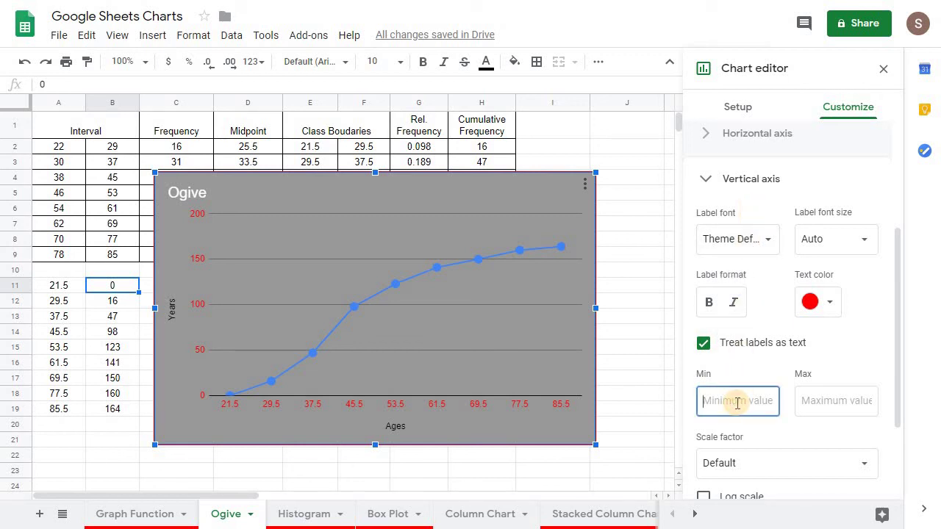
pyautogui.write('-2')
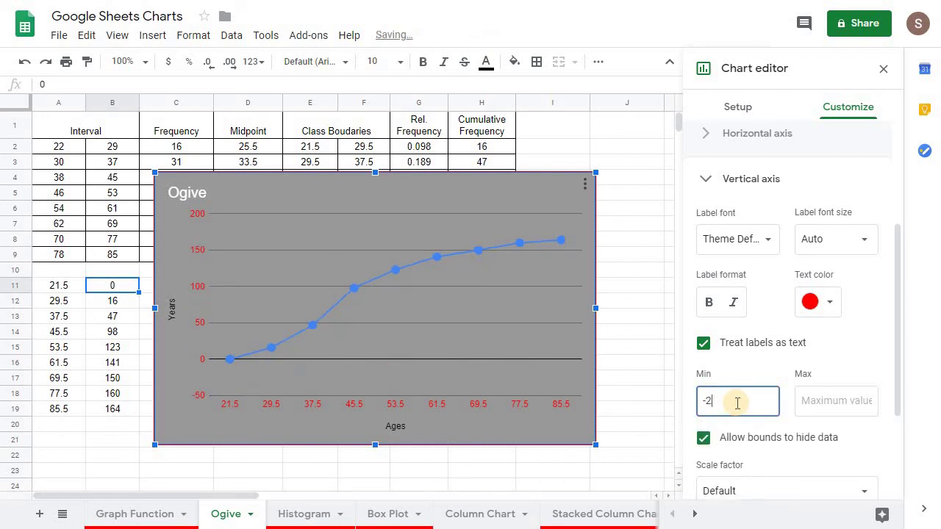
pyautogui.press('Tab')
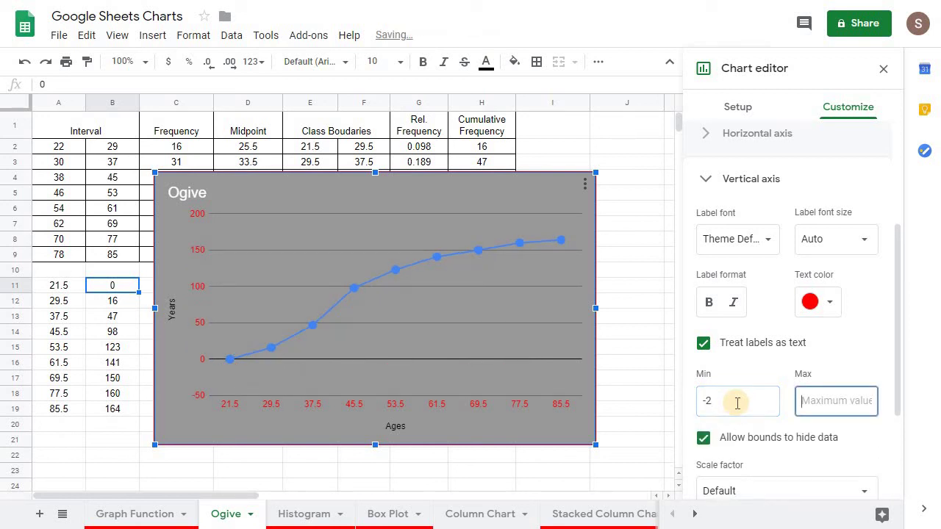
pyautogui.write('200')
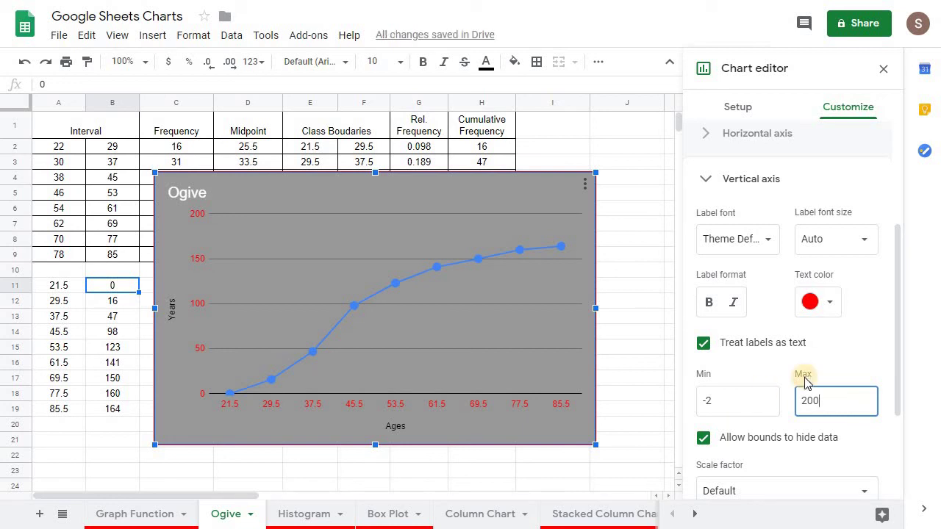
pyautogui.click(857, 364)
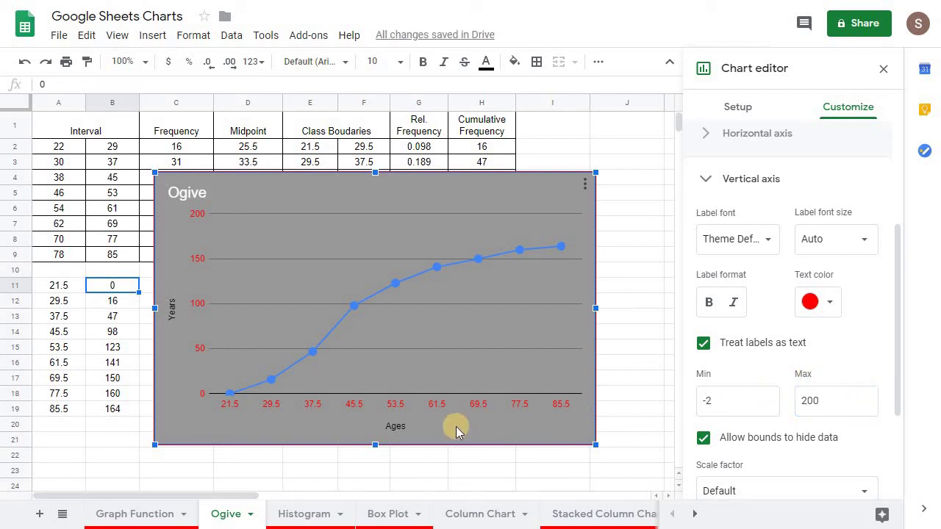
pyautogui.doubleClick(725, 404)
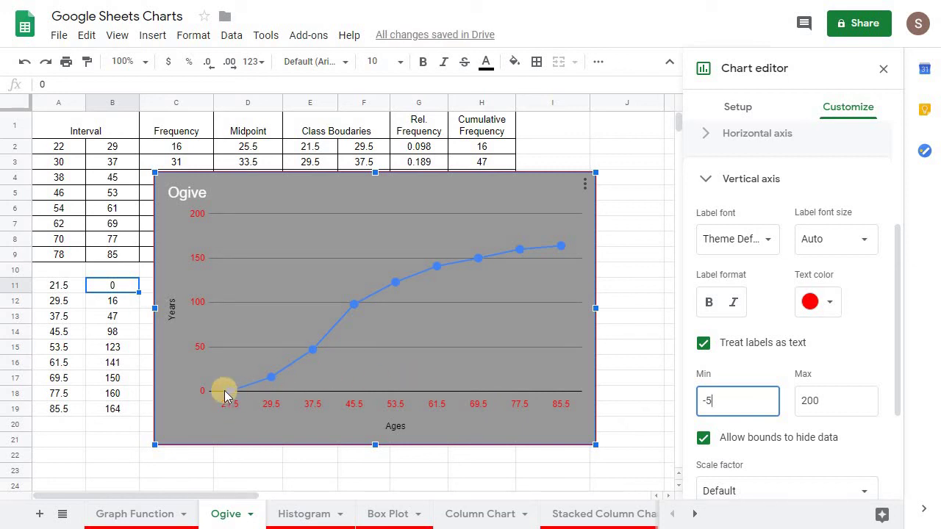
pyautogui.click(834, 403)
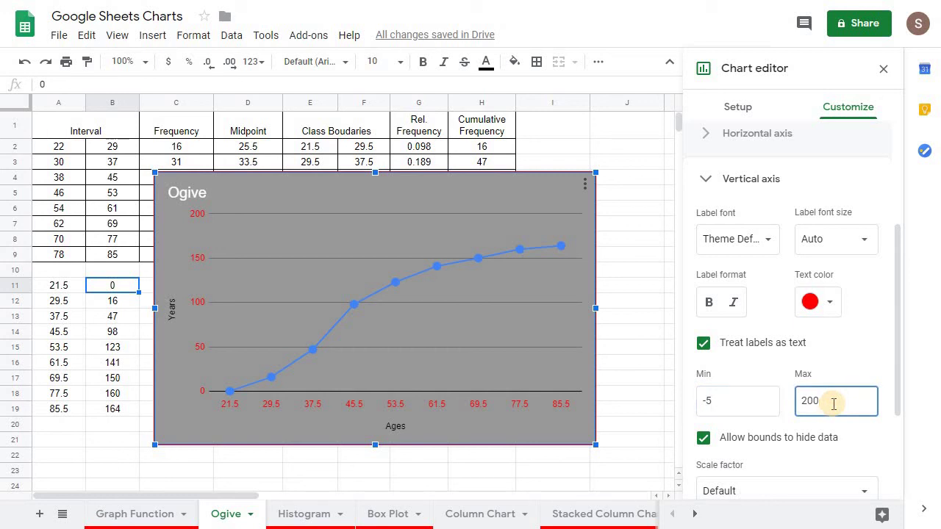
# Try log scale on the vertical axis, then return it to a linear scale
pyautogui.scroll(-2, 832, 404)
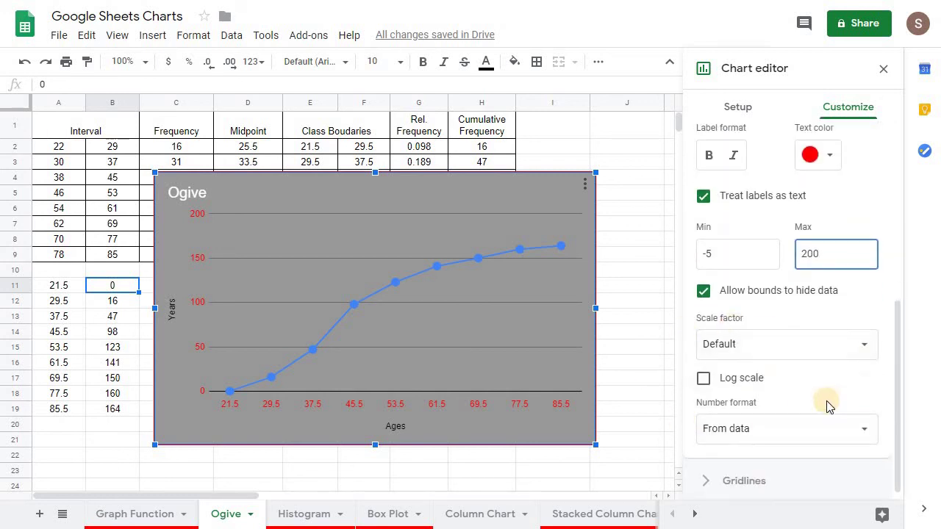
pyautogui.click(704, 381)
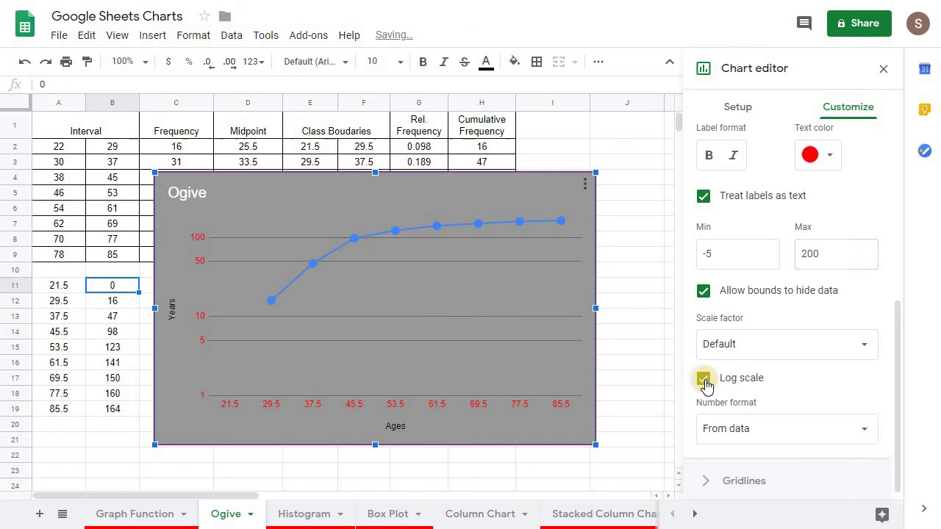
pyautogui.click(704, 380)
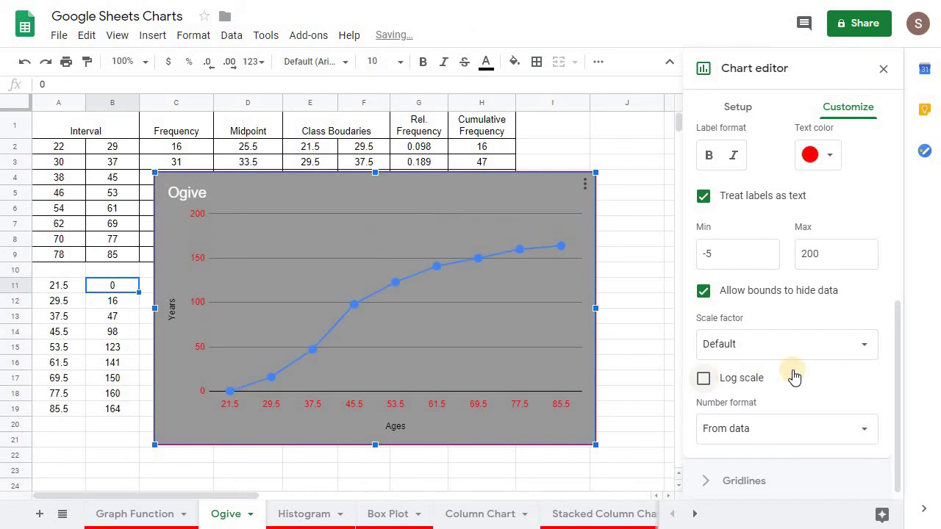
pyautogui.click(709, 475)
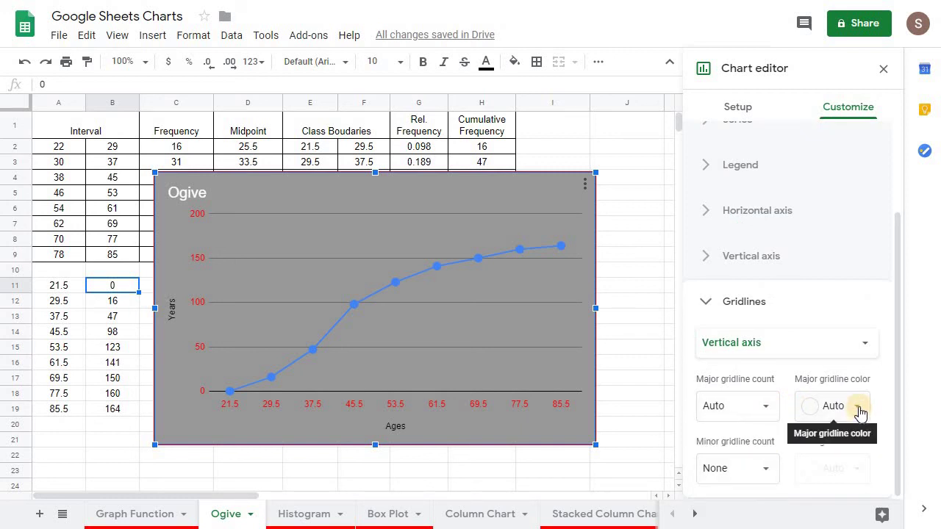
# Set the vertical axis minor gridline count to 2
pyautogui.click(763, 471)
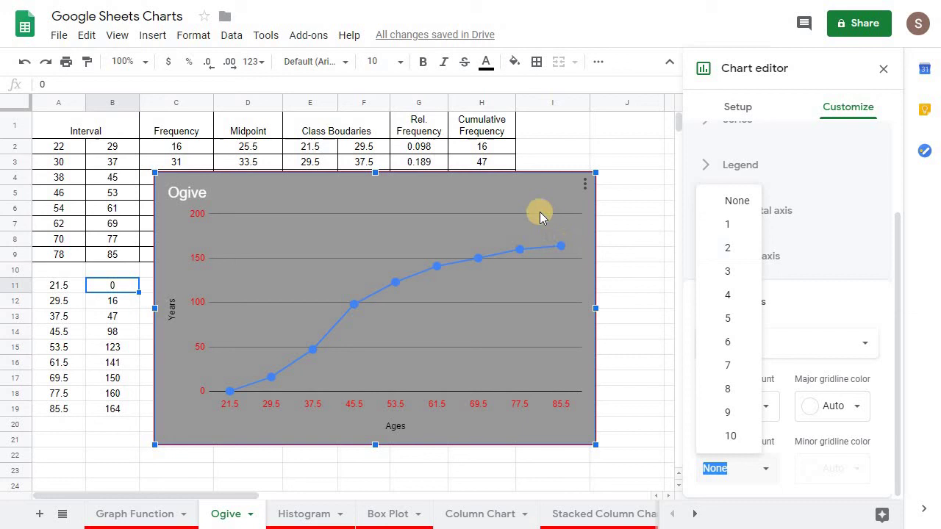
pyautogui.click(730, 250)
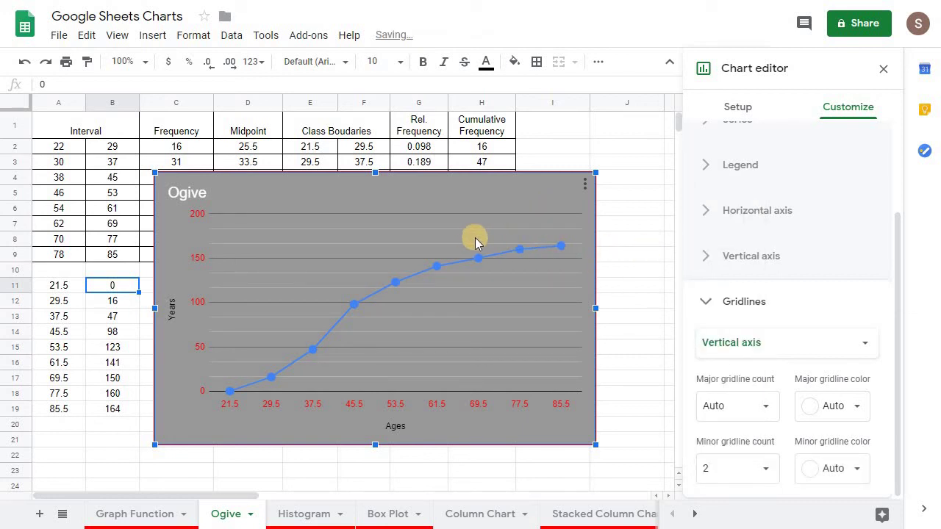